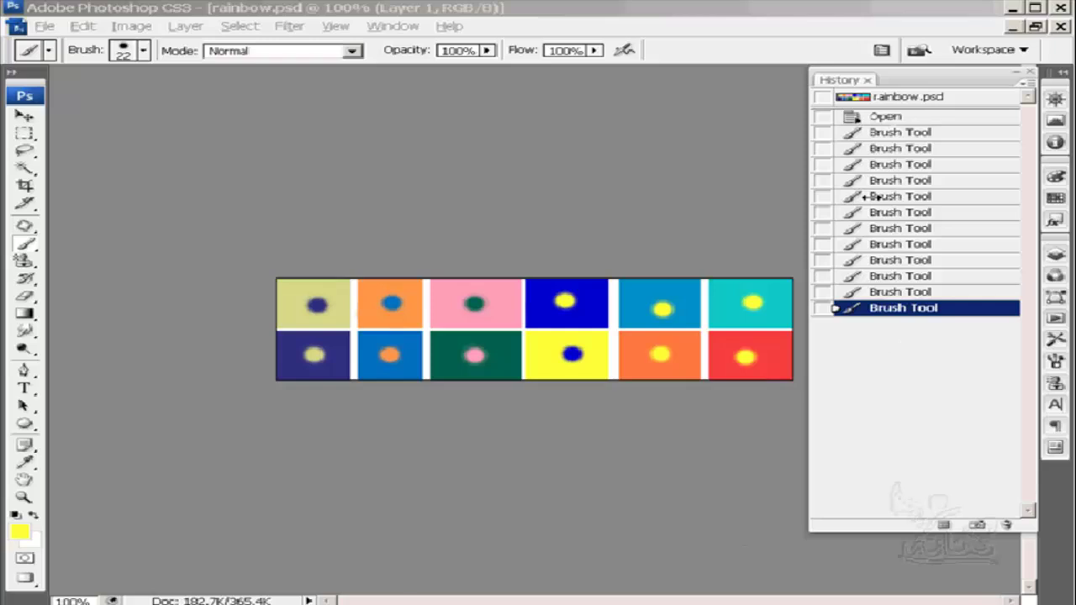
click(872, 198)
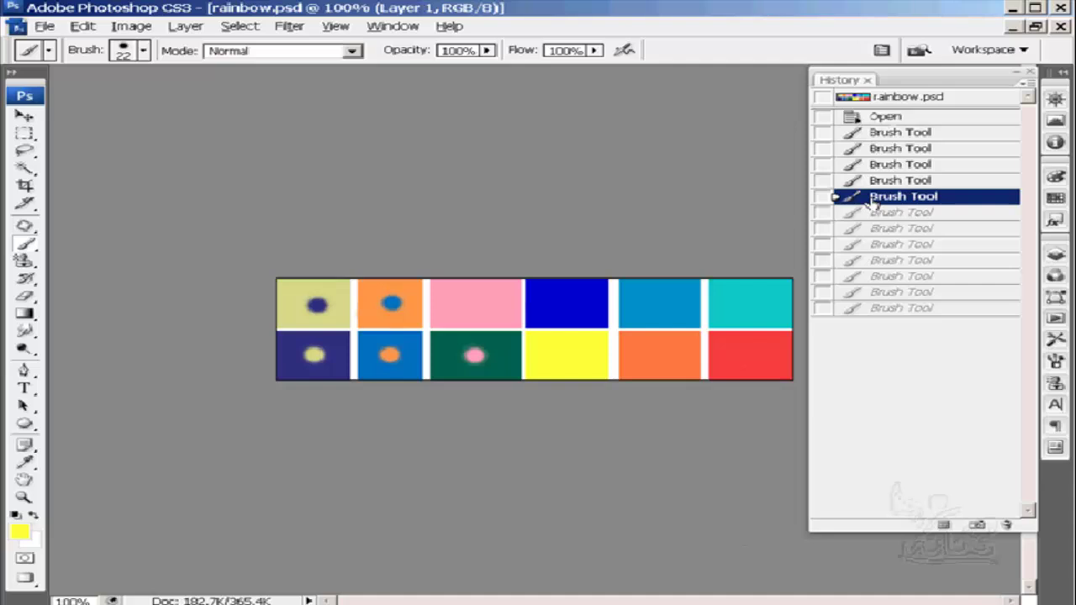
click(874, 213)
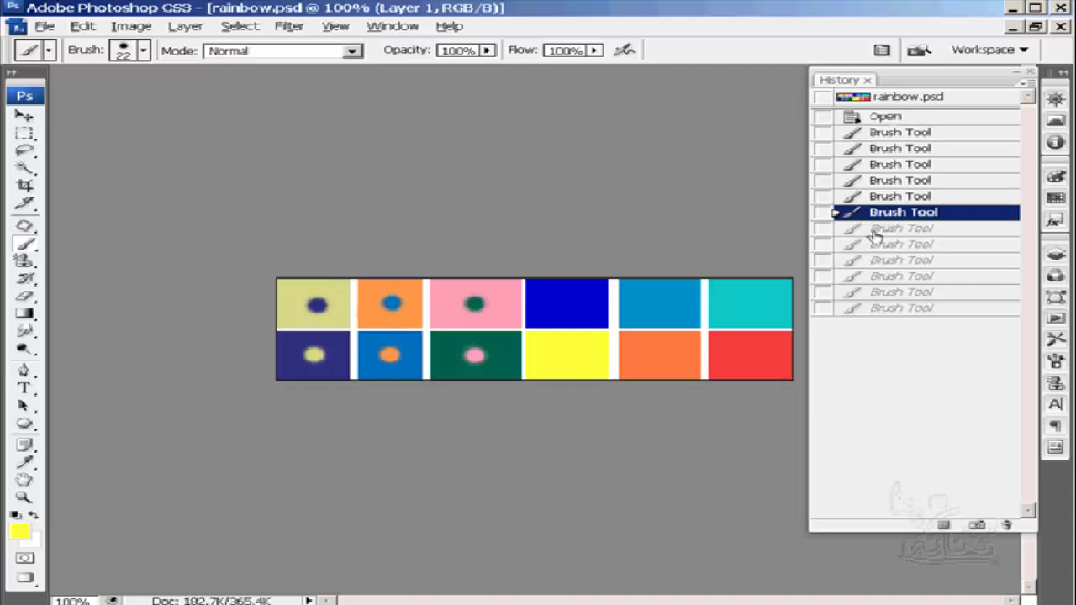
click(874, 228)
click(876, 245)
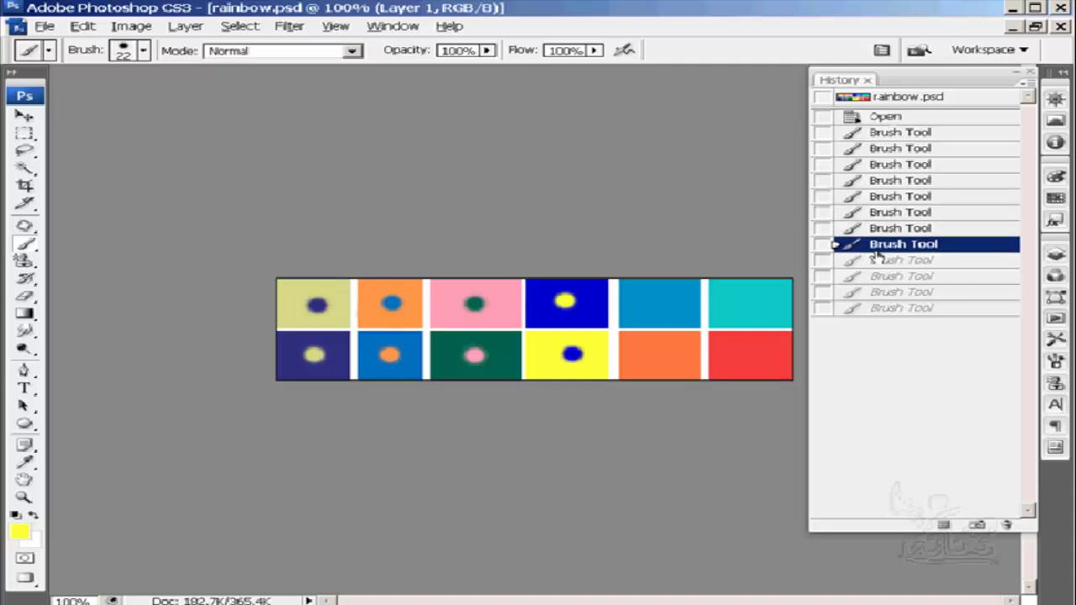
click(879, 261)
click(884, 276)
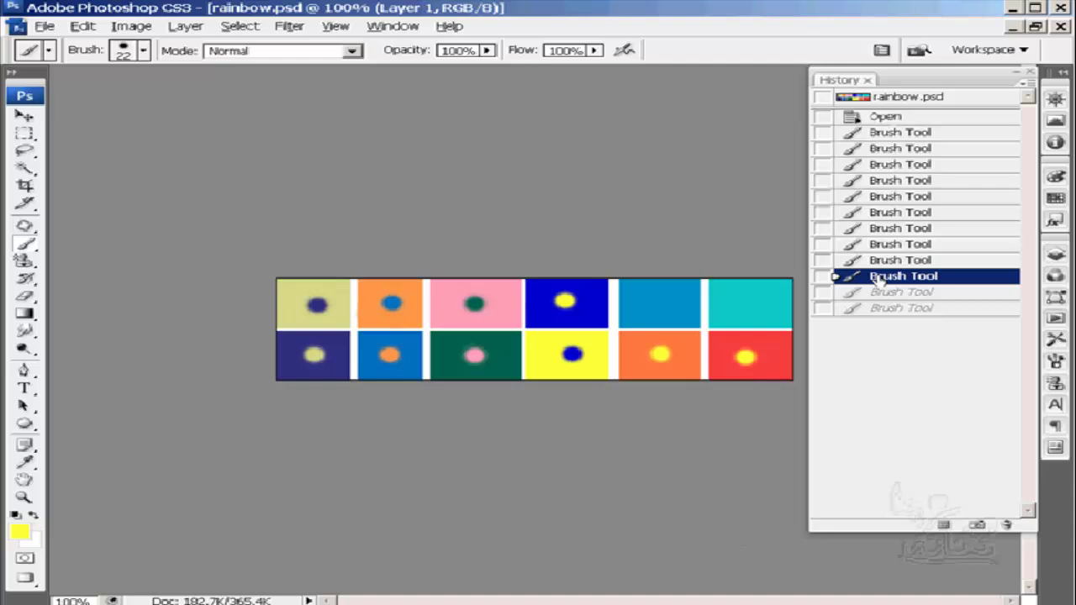
click(886, 292)
click(880, 309)
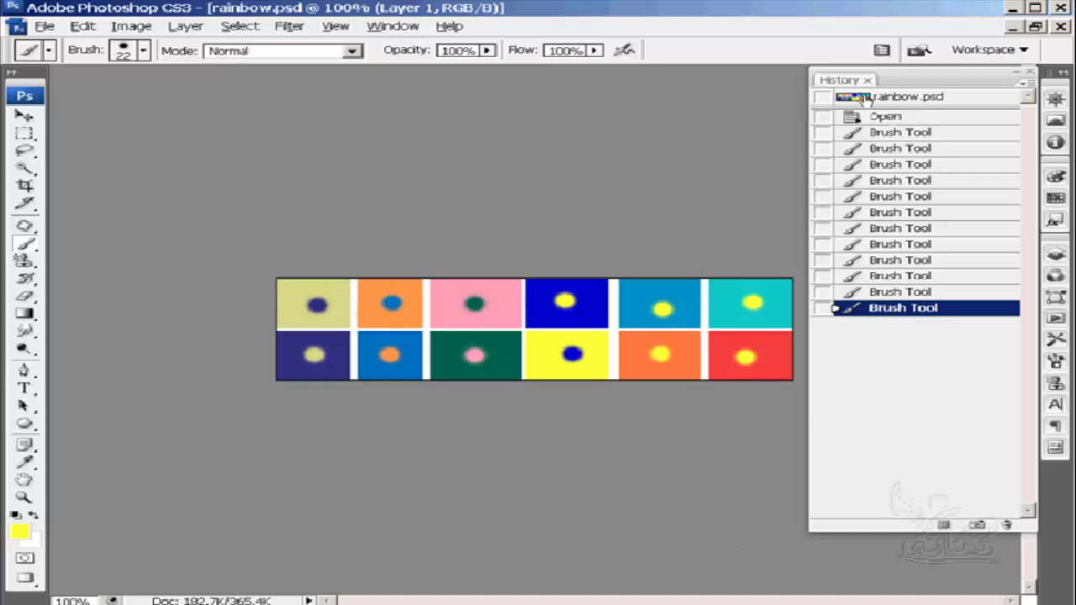
Revert rainbow.psd to its original snapshot and select the History Brush tool
click(865, 100)
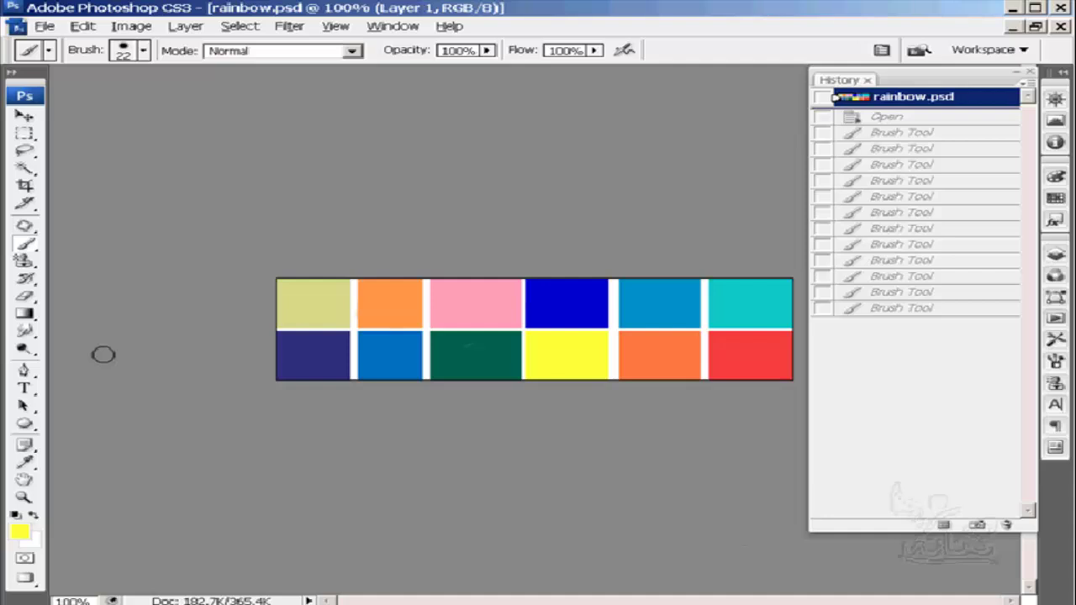
click(25, 283)
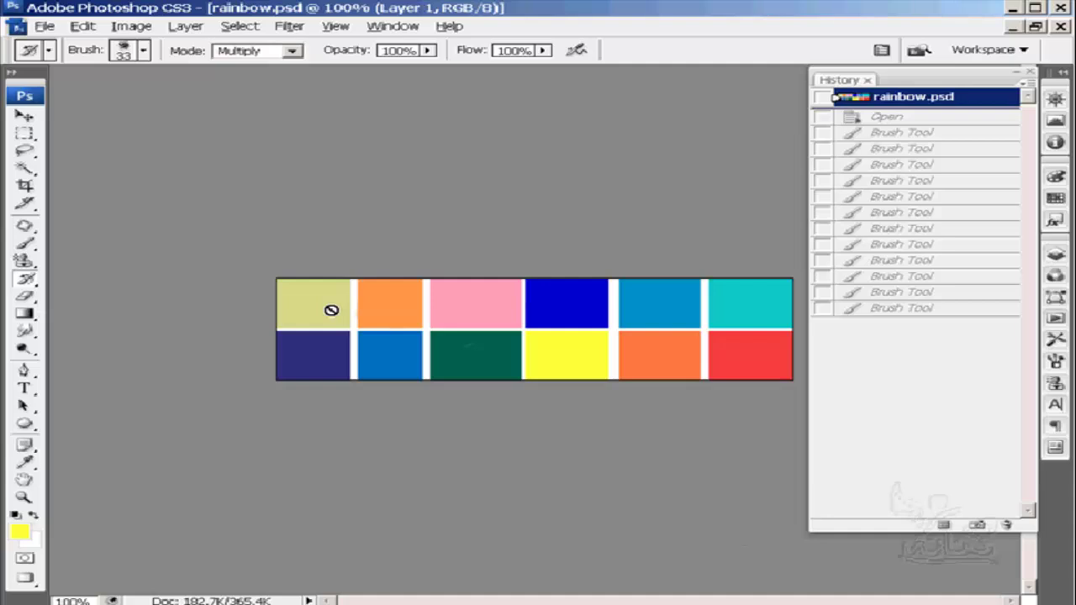
Switch to the Art History Brush and step back to the seventh Brush Tool state
drag(27, 279, 97, 295)
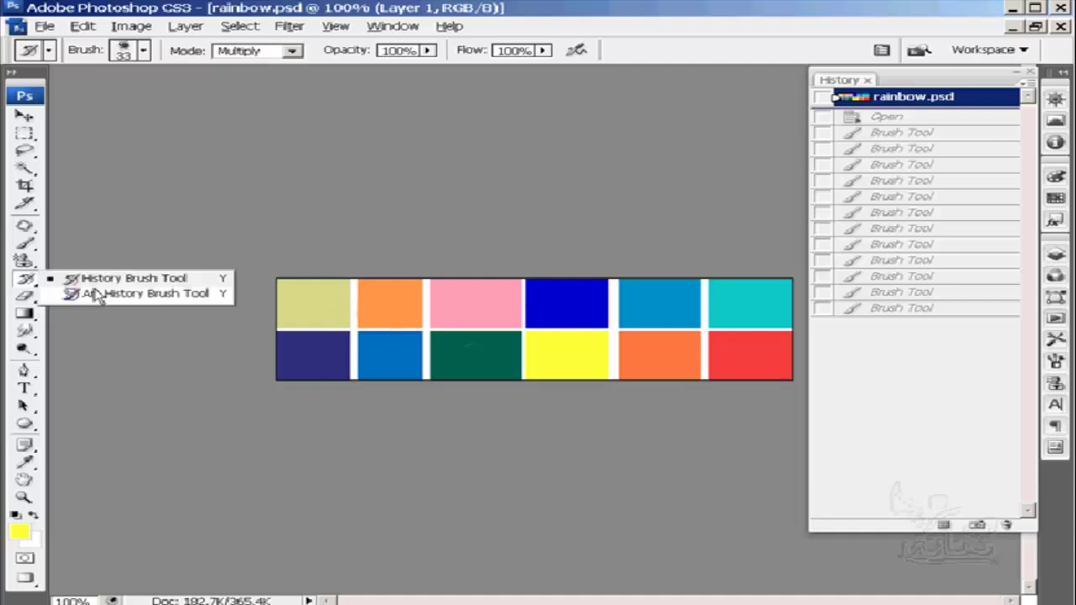
click(97, 295)
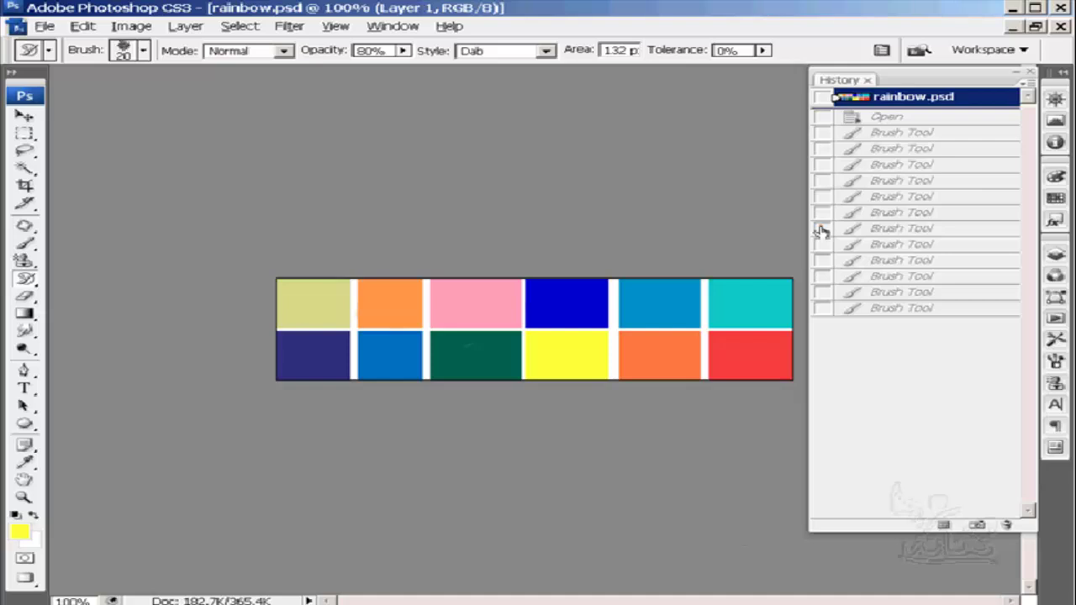
click(855, 232)
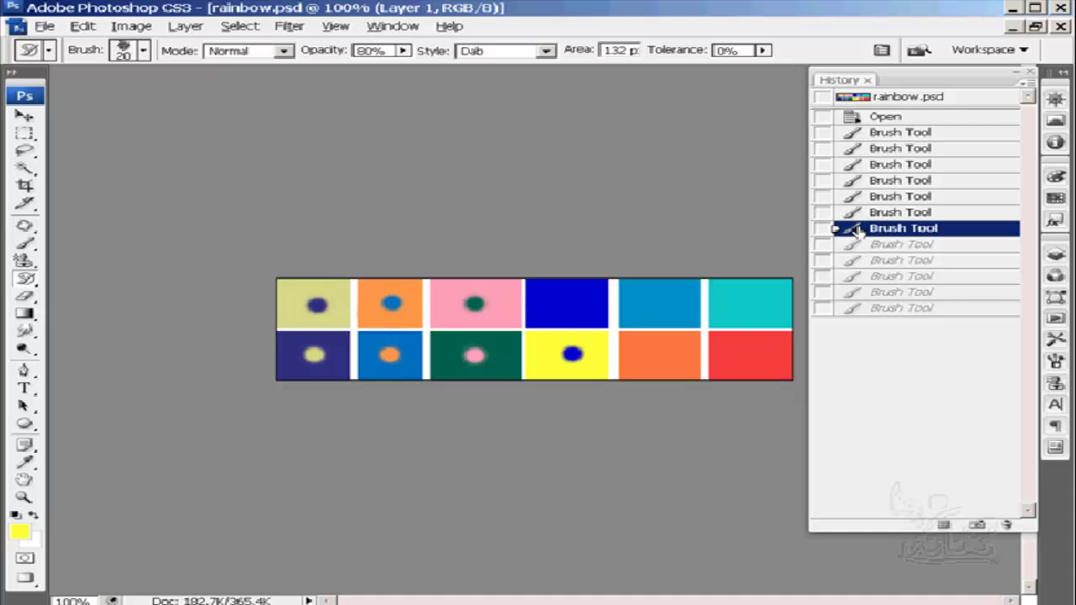
Set the seventh Brush Tool state as history source, then return to the final twelve-dot state
click(865, 309)
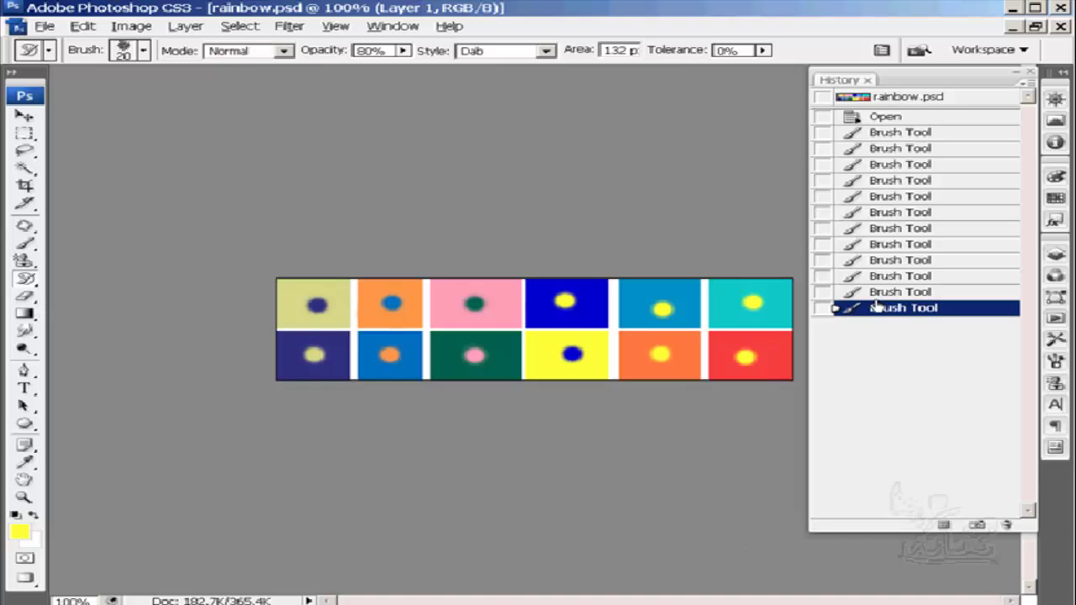
click(821, 230)
click(822, 202)
click(821, 230)
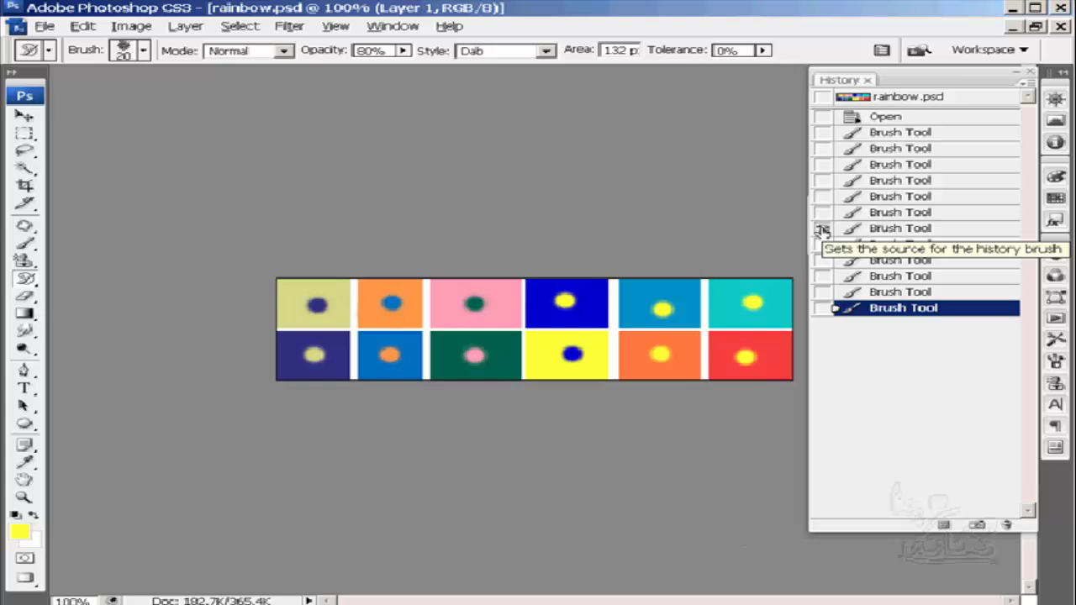
click(892, 230)
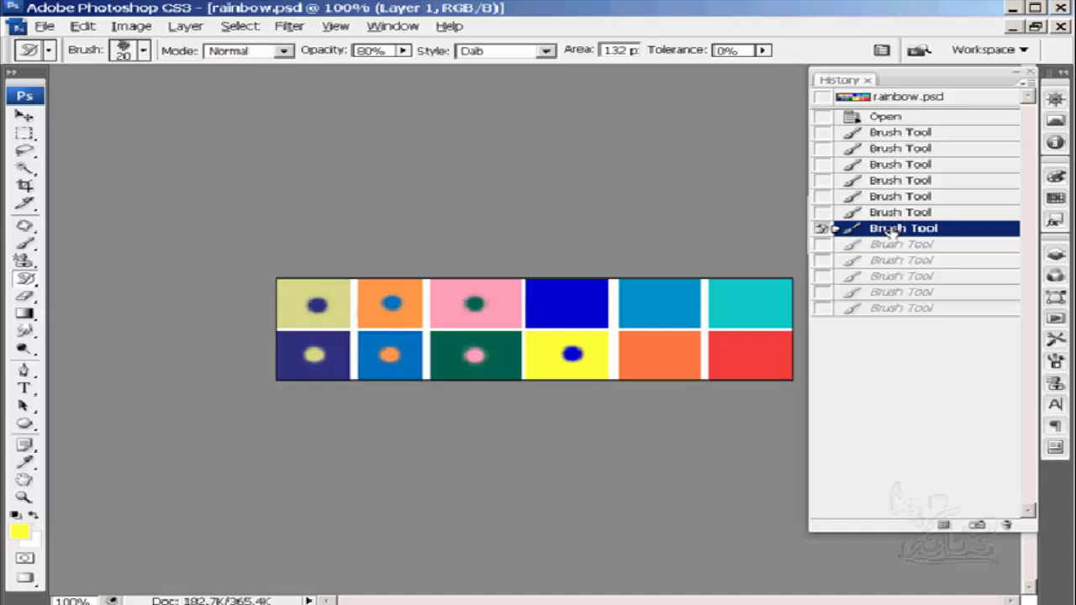
click(896, 309)
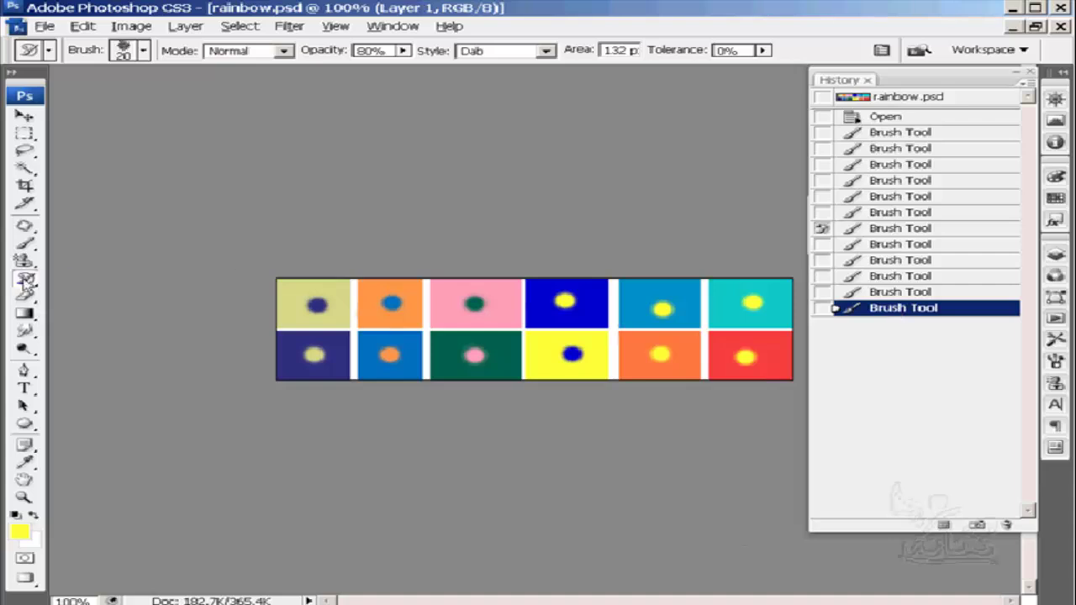
Select the History Brush with Normal mode and a 19 px, 100% hardness round tip
right_click(25, 282)
click(95, 280)
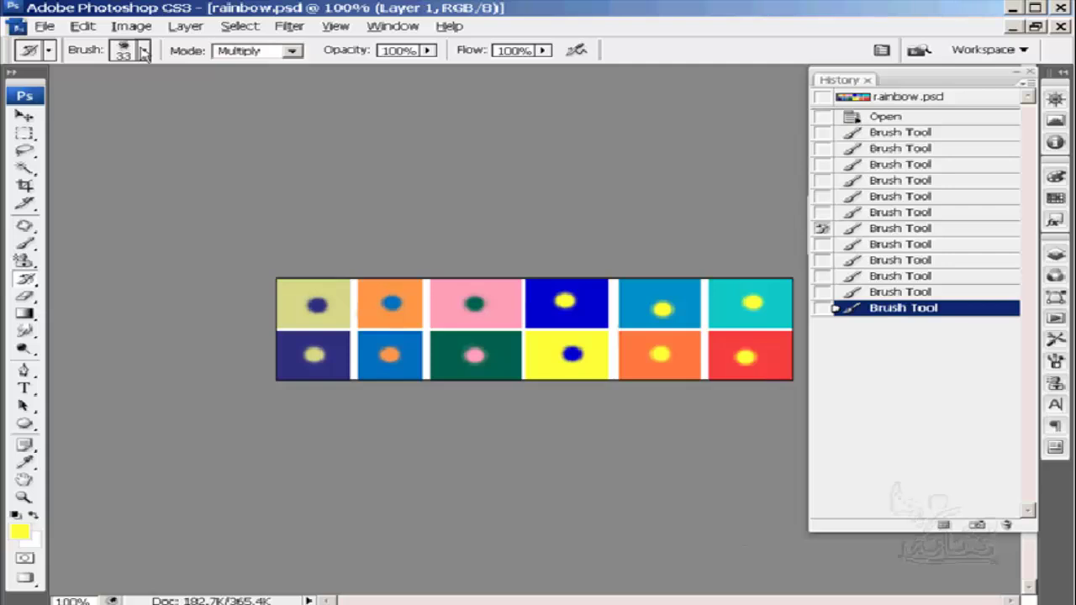
click(292, 51)
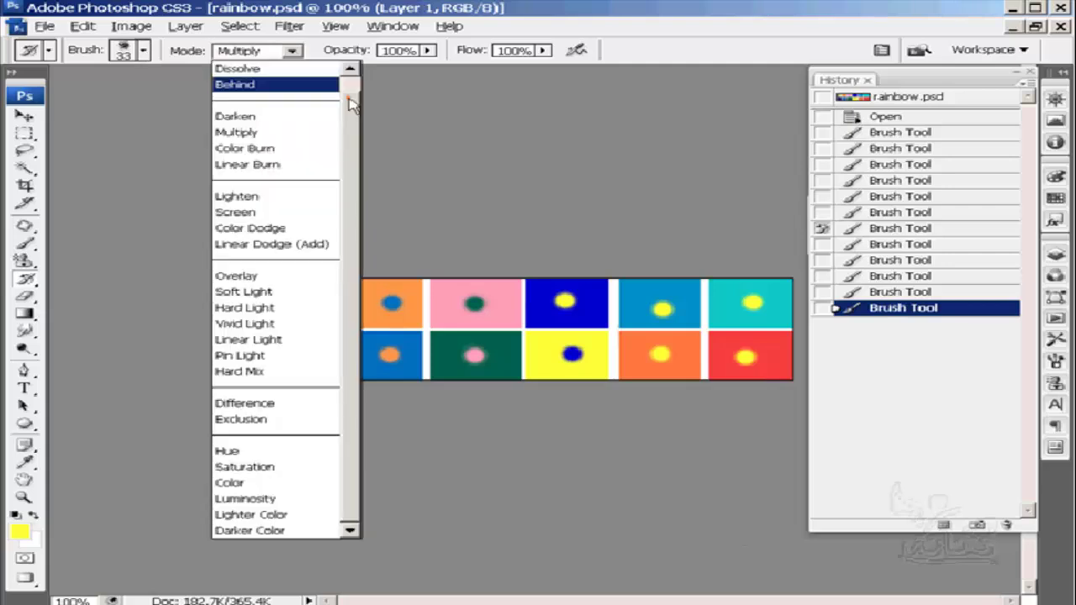
scroll(350, 102, up, 1)
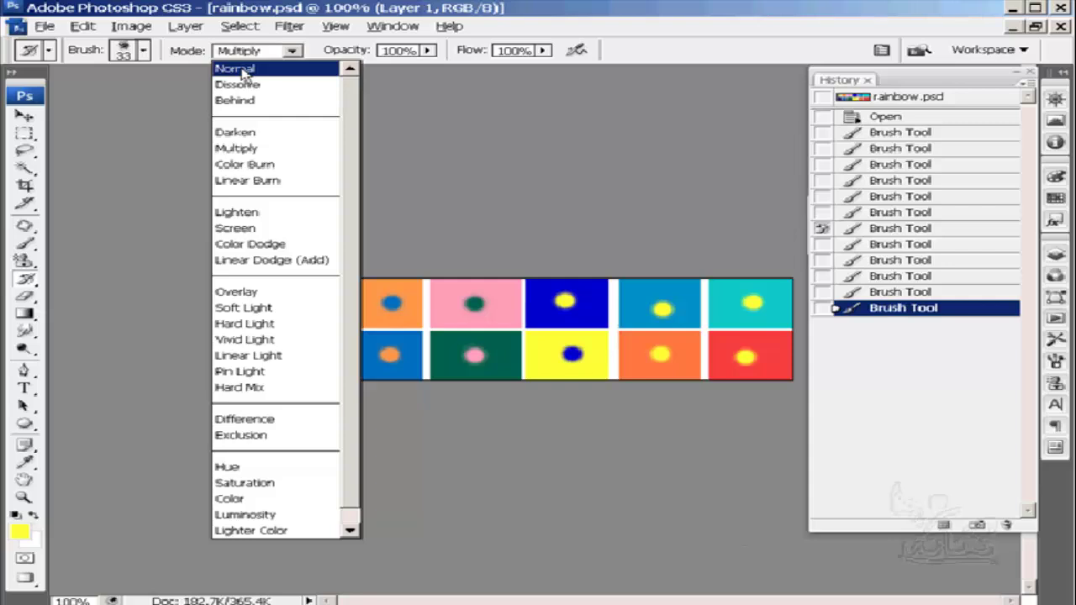
click(242, 70)
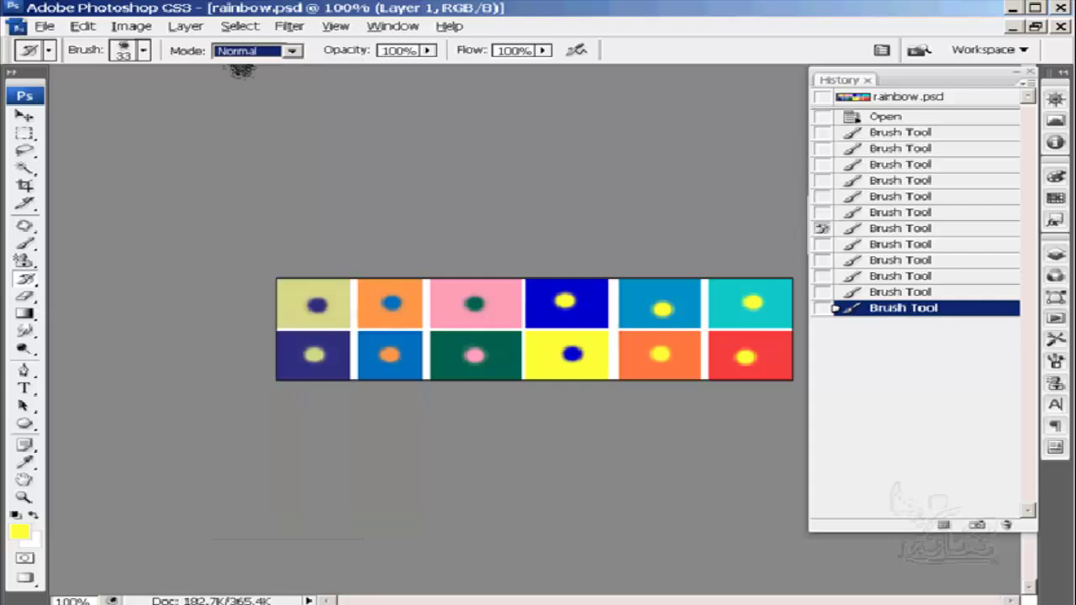
click(143, 52)
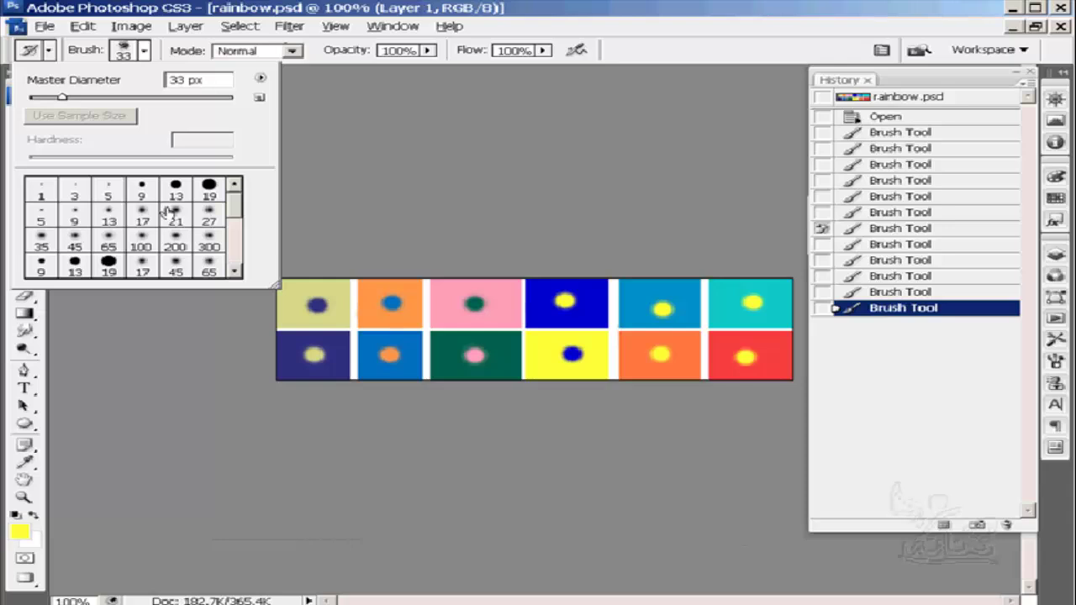
click(210, 187)
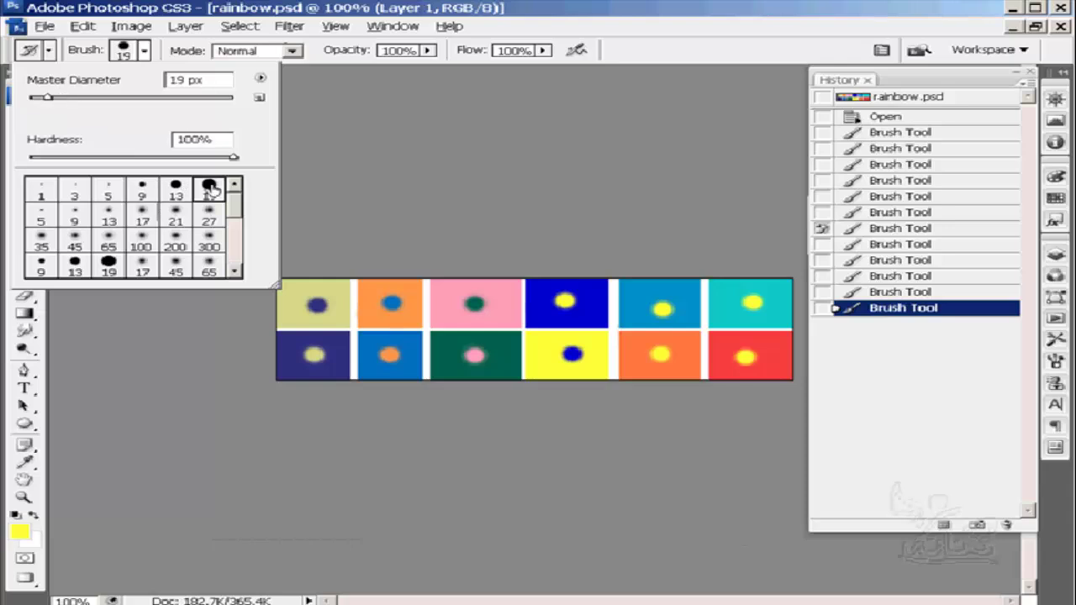
click(144, 52)
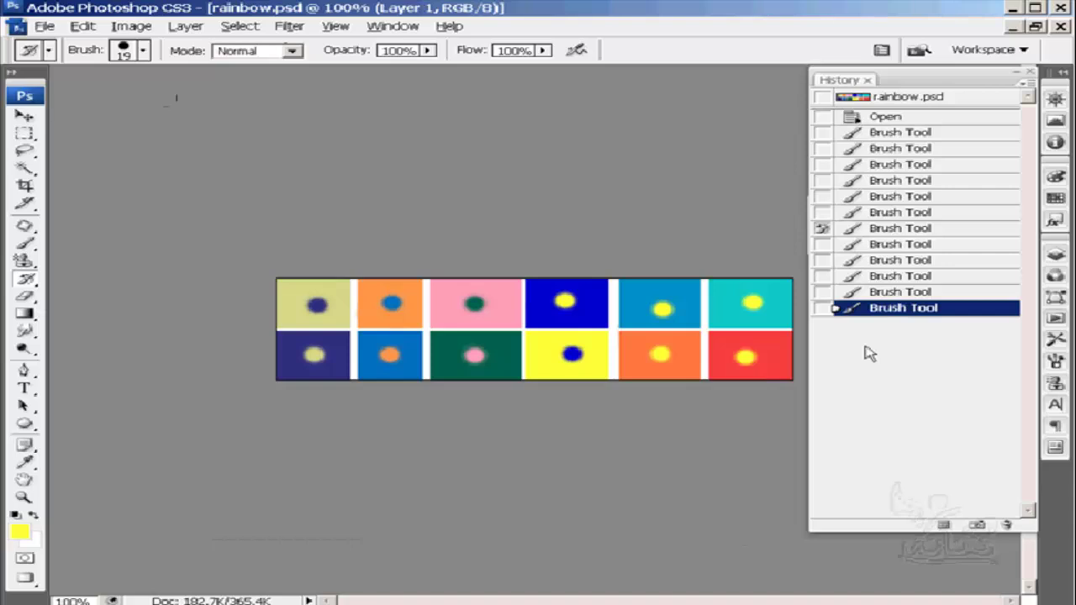
Paint out the dots in the red, light-blue, orange and dark-blue squares from history
drag(745, 357, 758, 361)
drag(664, 309, 673, 316)
drag(660, 354, 676, 351)
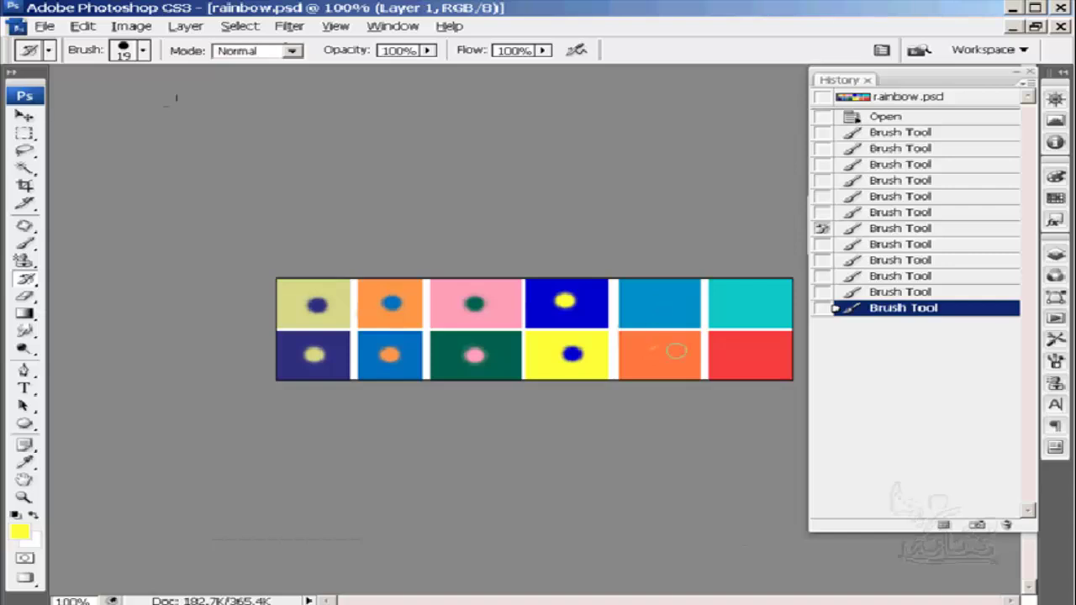
drag(565, 301, 587, 305)
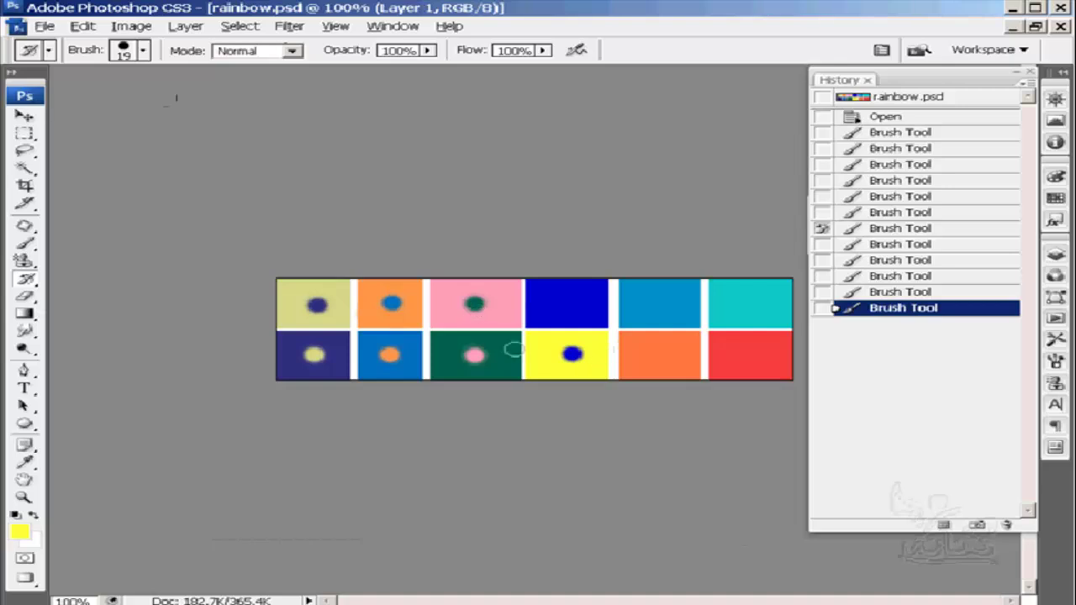
click(339, 354)
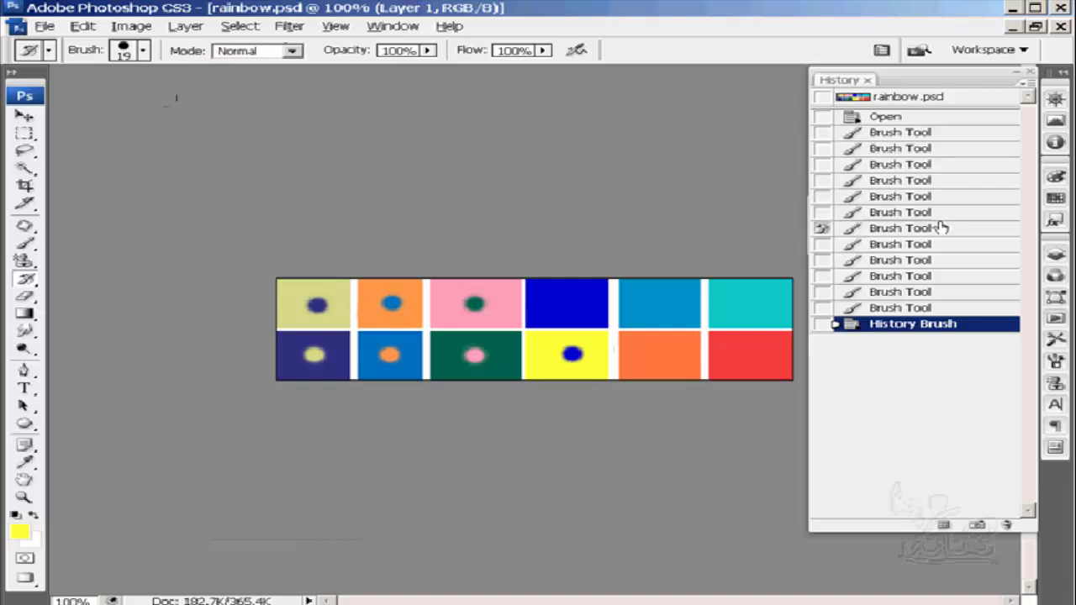
Keep the seventh brush state as source and delete the History Brush painting step
click(821, 229)
click(876, 309)
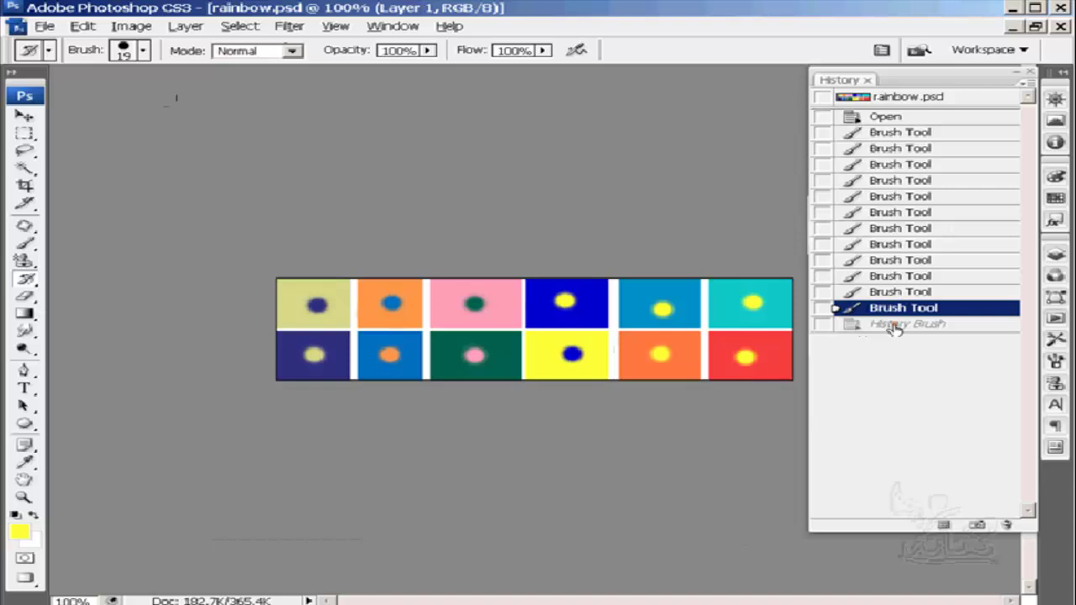
click(895, 324)
mouse_move(895, 328)
mouse_down()
mouse_move(1023, 508)
mouse_move(1006, 524)
mouse_up()
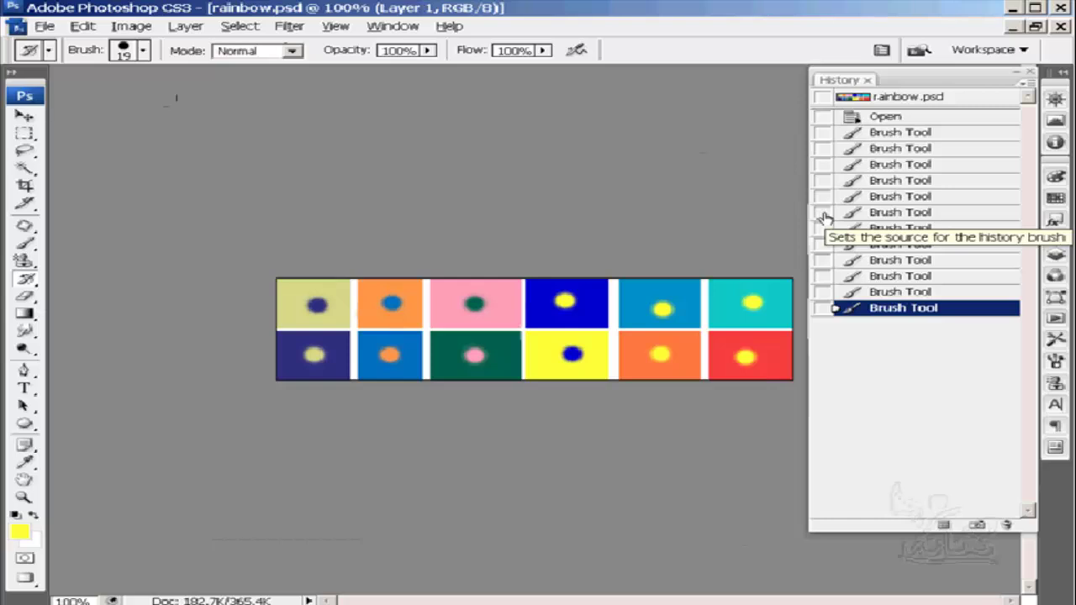
Set the sixth Brush Tool state as history source, preview it, and return to the latest state
click(823, 214)
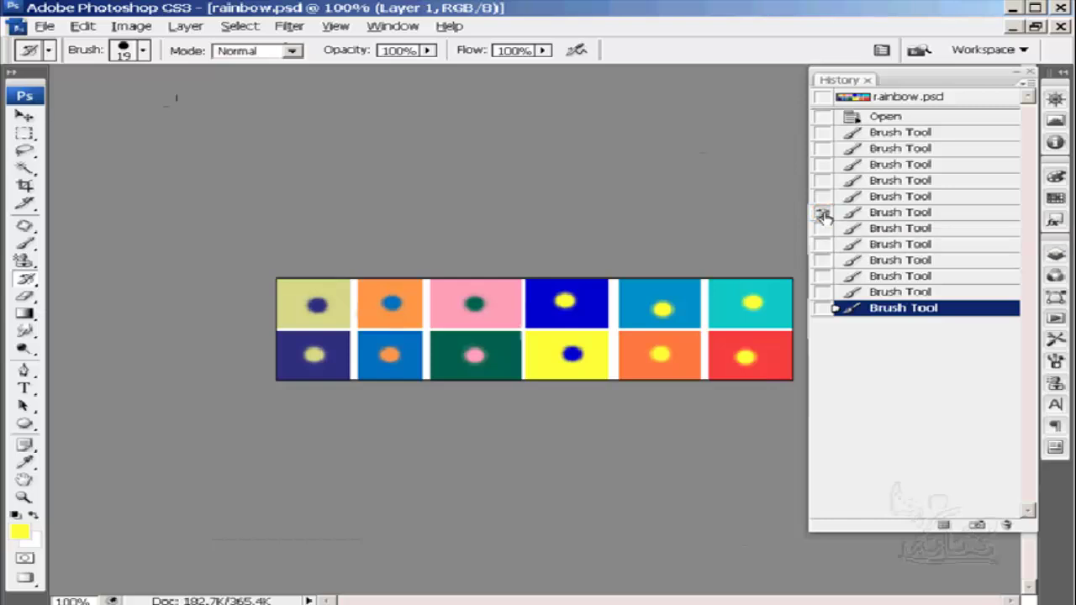
click(892, 215)
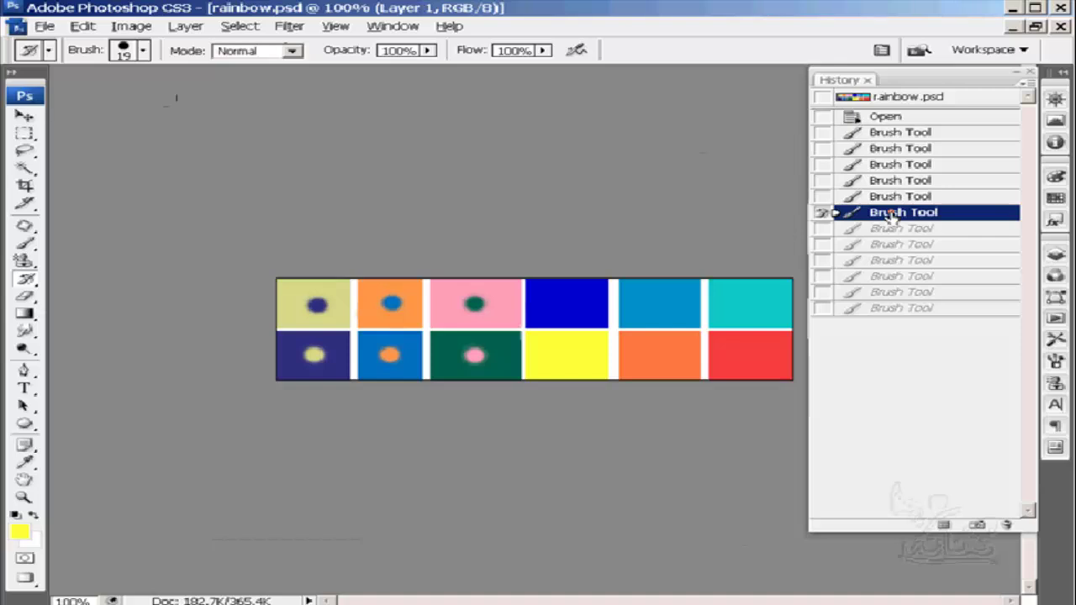
click(892, 309)
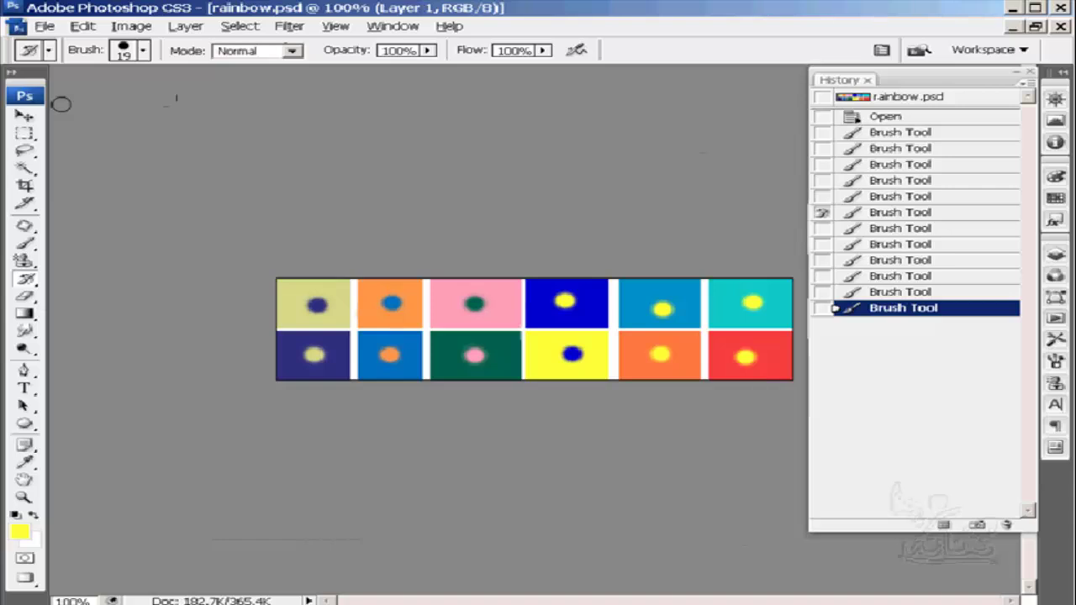
click(50, 51)
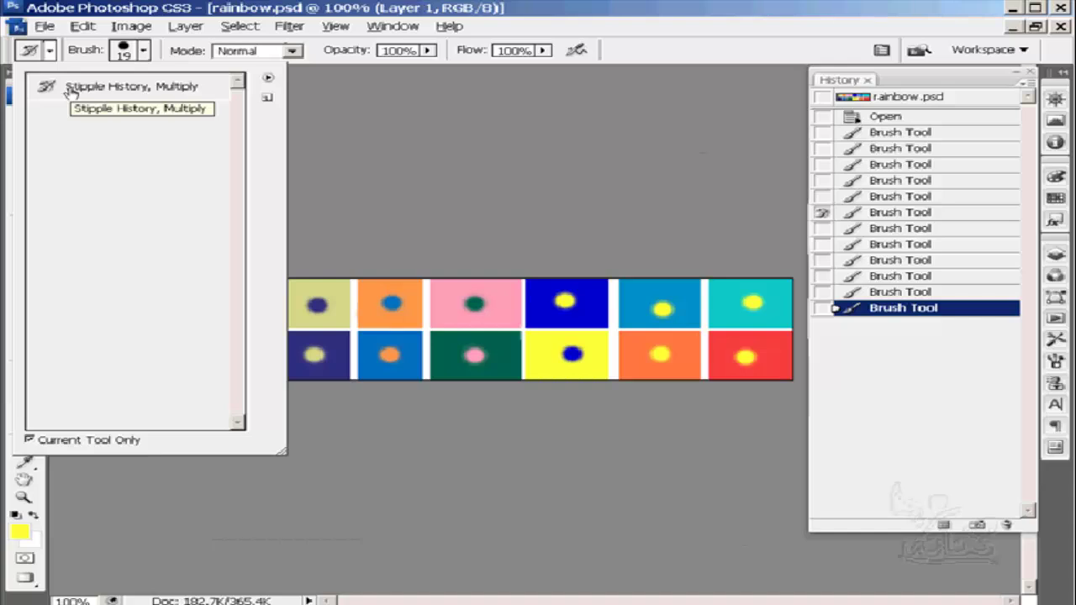
Paint two 'Stipple History, Multiply' preset strokes, then set an earlier source and step back
click(72, 92)
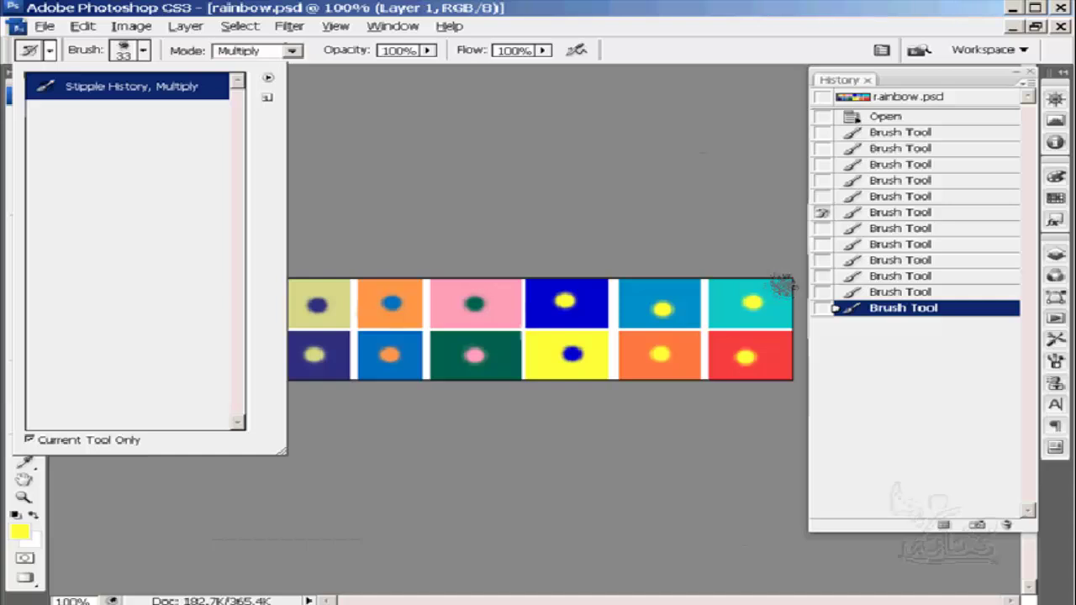
key(Escape)
mouse_move(732, 287)
mouse_down()
mouse_move(783, 303)
mouse_move(710, 332)
mouse_move(737, 372)
mouse_move(580, 361)
mouse_move(616, 318)
mouse_move(726, 295)
mouse_move(345, 316)
mouse_move(570, 353)
mouse_move(493, 378)
mouse_up()
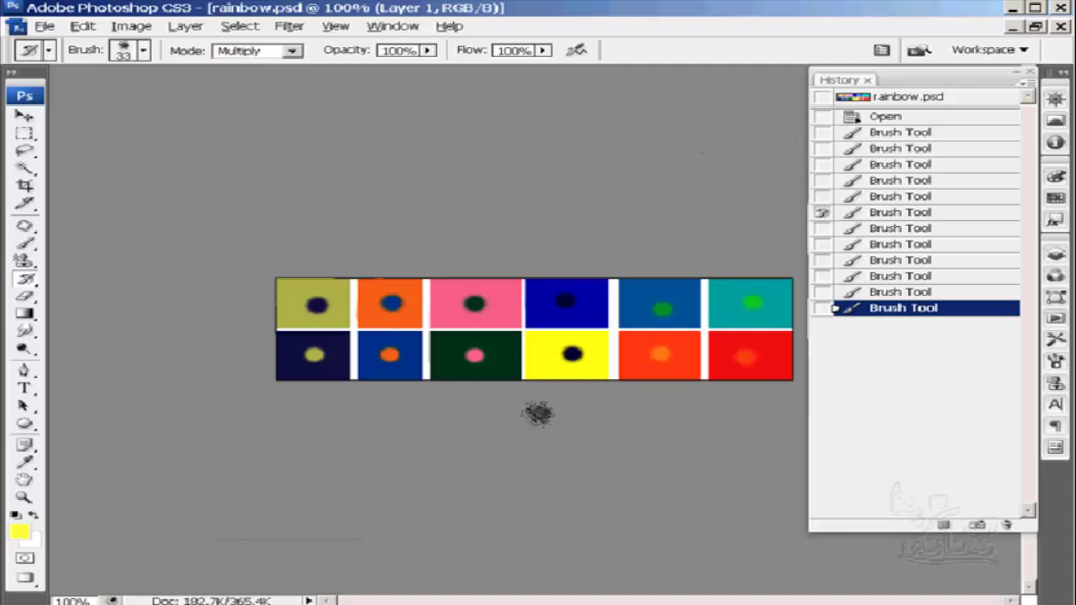
click(538, 412)
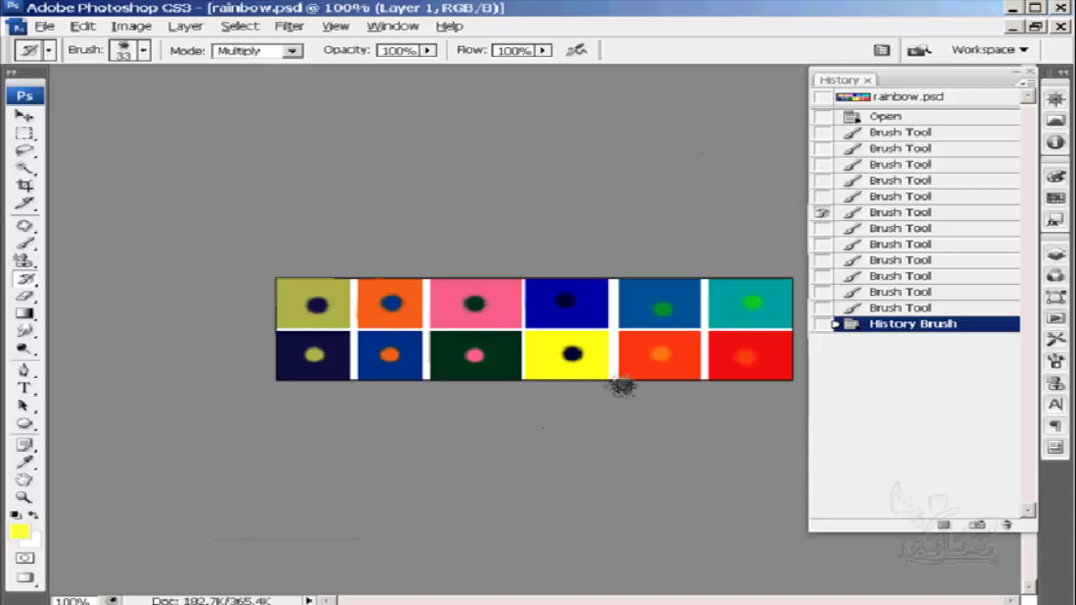
click(824, 216)
click(889, 309)
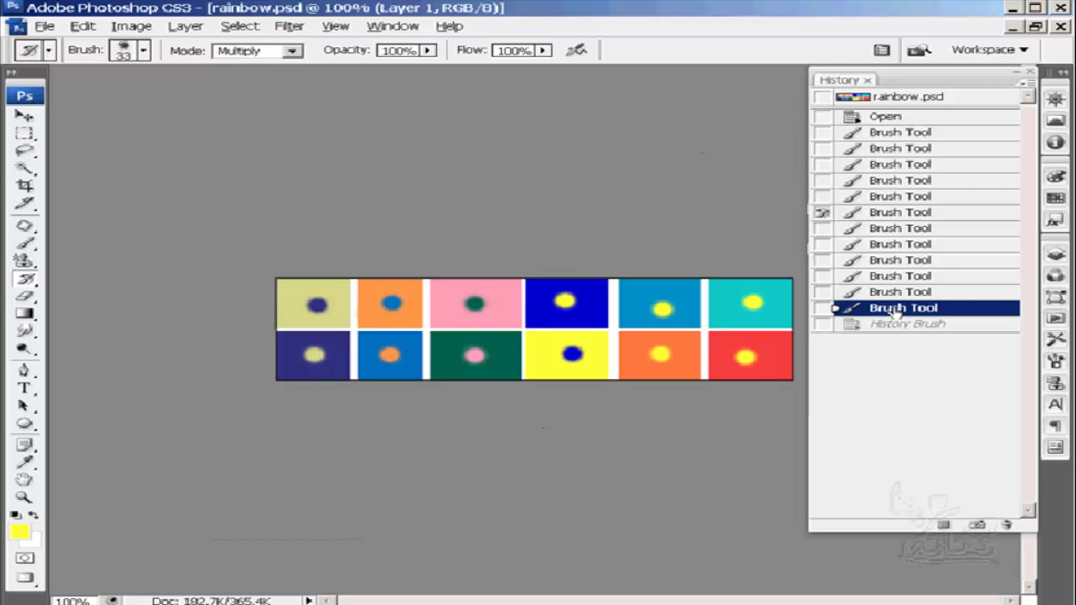
Set the blend mode to Hue and delete the discarded History Brush state
click(291, 51)
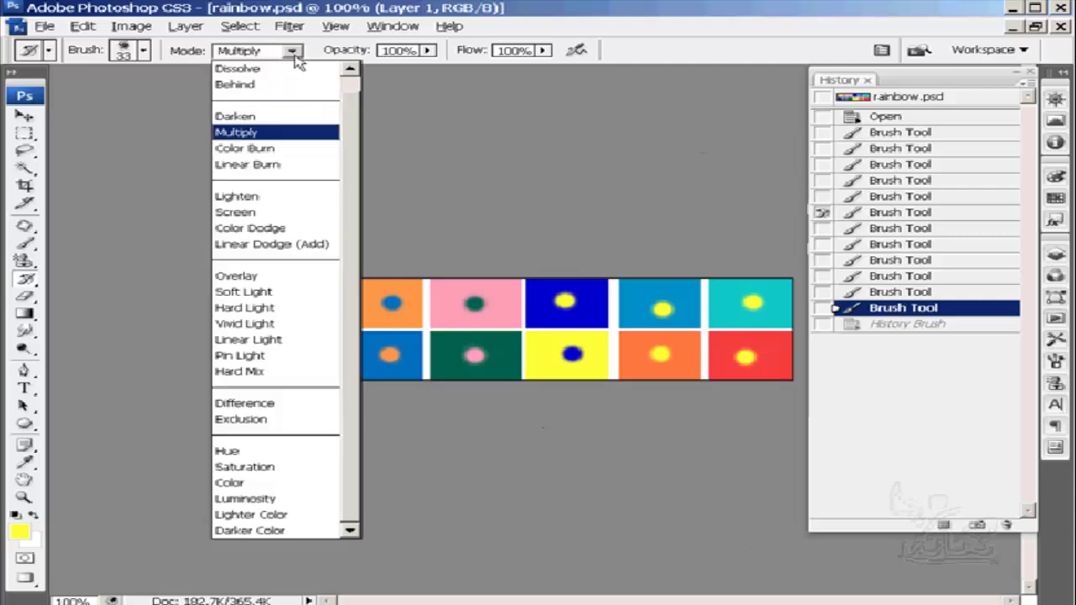
click(227, 450)
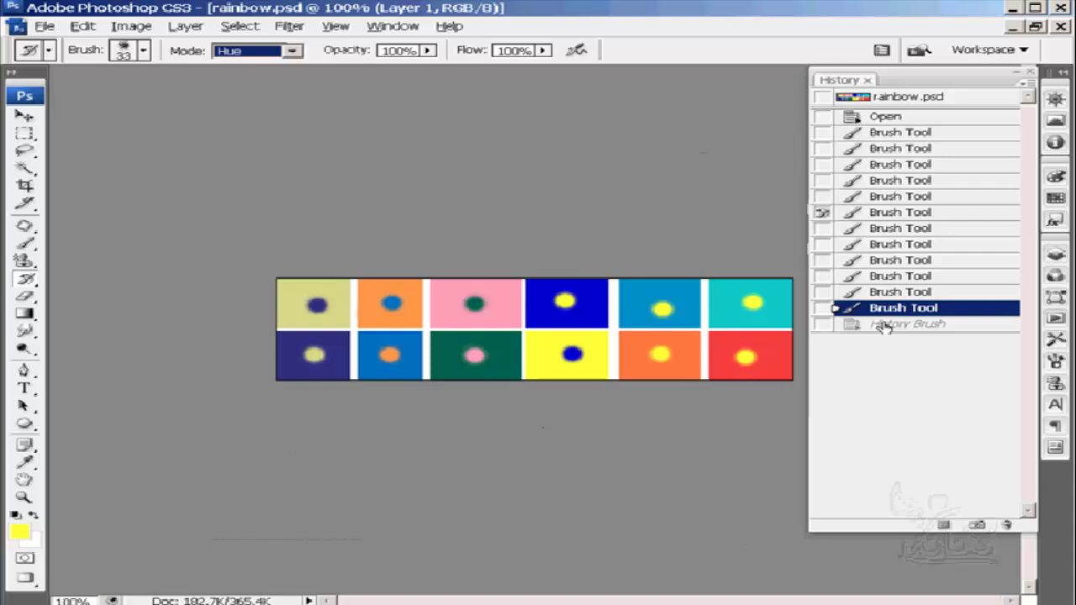
drag(883, 329, 1007, 526)
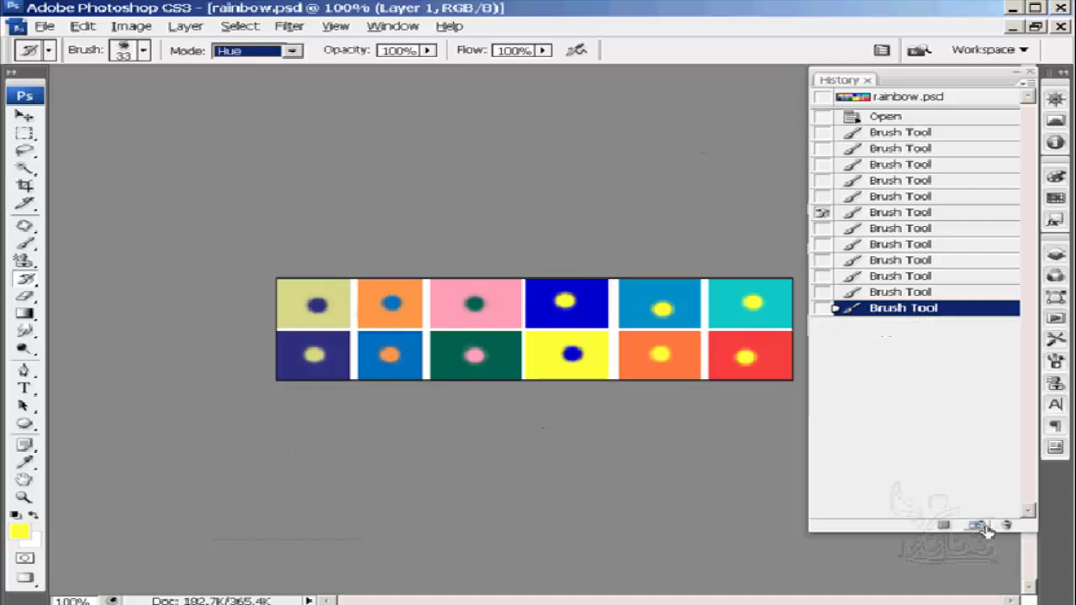
Repaint the dots on the cyan, orange and red tiles from history in Hue mode
drag(777, 290, 688, 319)
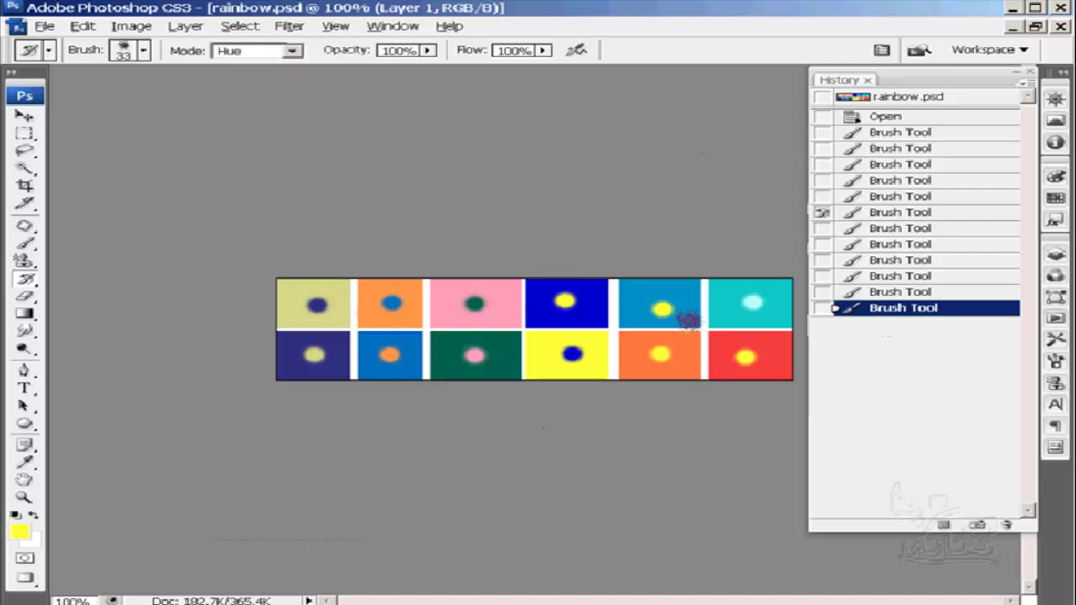
drag(656, 353, 666, 357)
drag(743, 355, 748, 360)
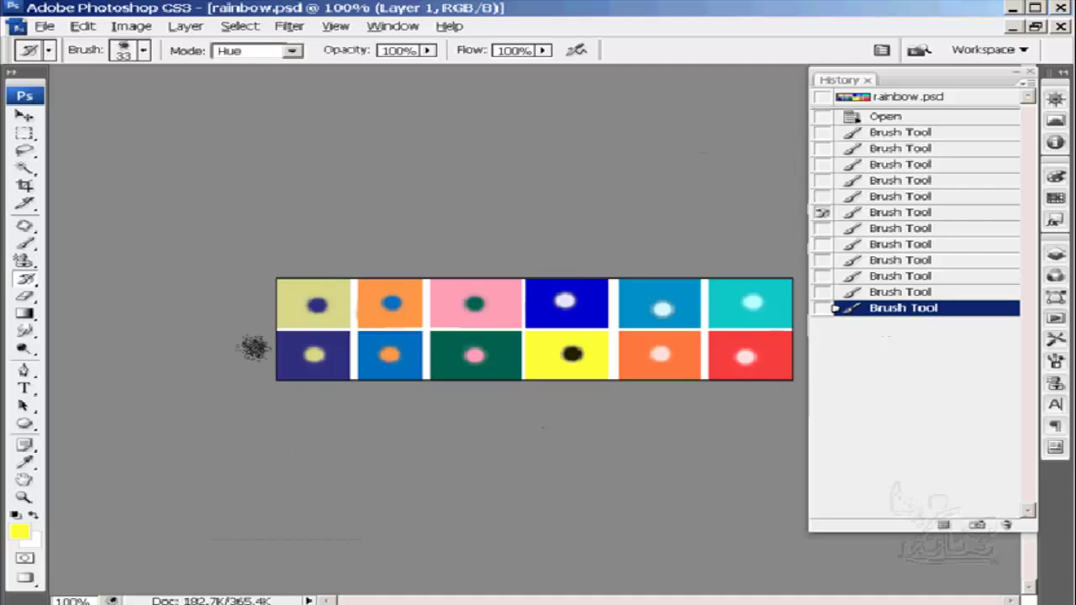
click(750, 352)
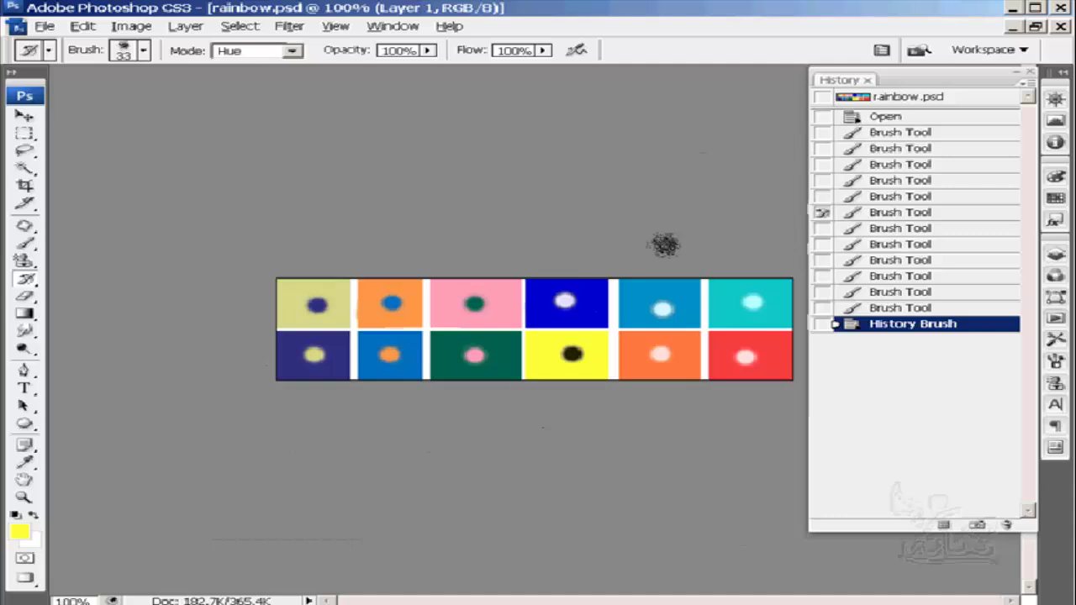
Make the rainbow.psd snapshot the source, revert to it, and Clear History
click(823, 100)
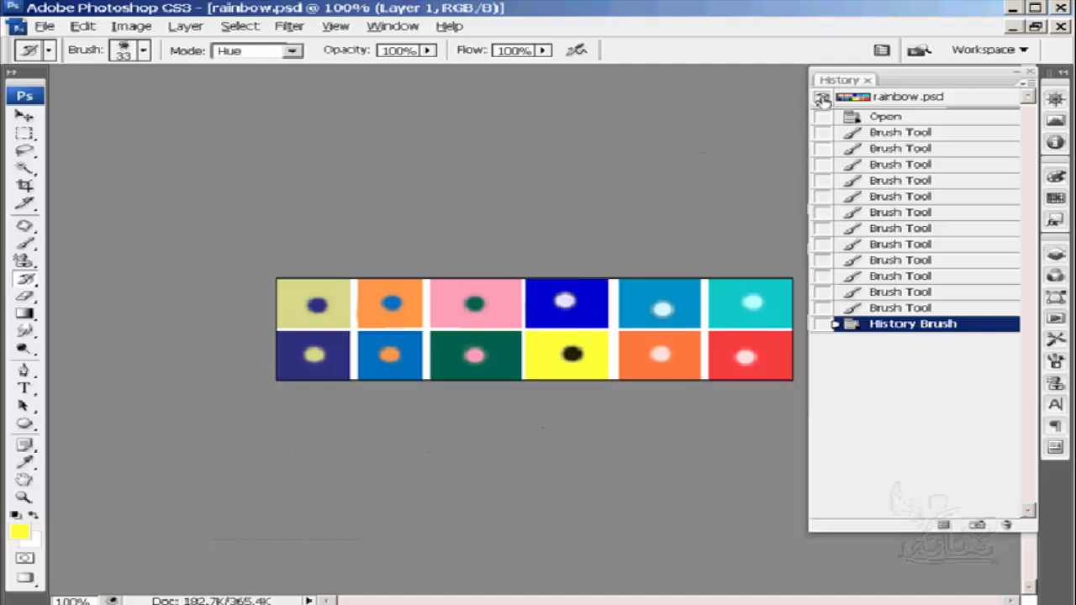
click(851, 98)
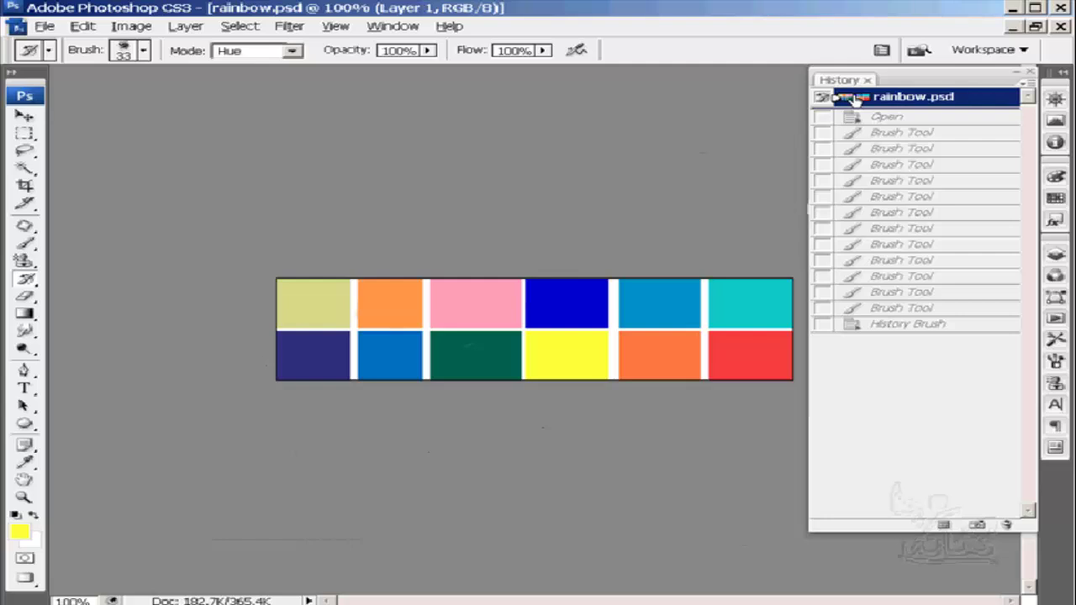
right_click(857, 99)
click(915, 144)
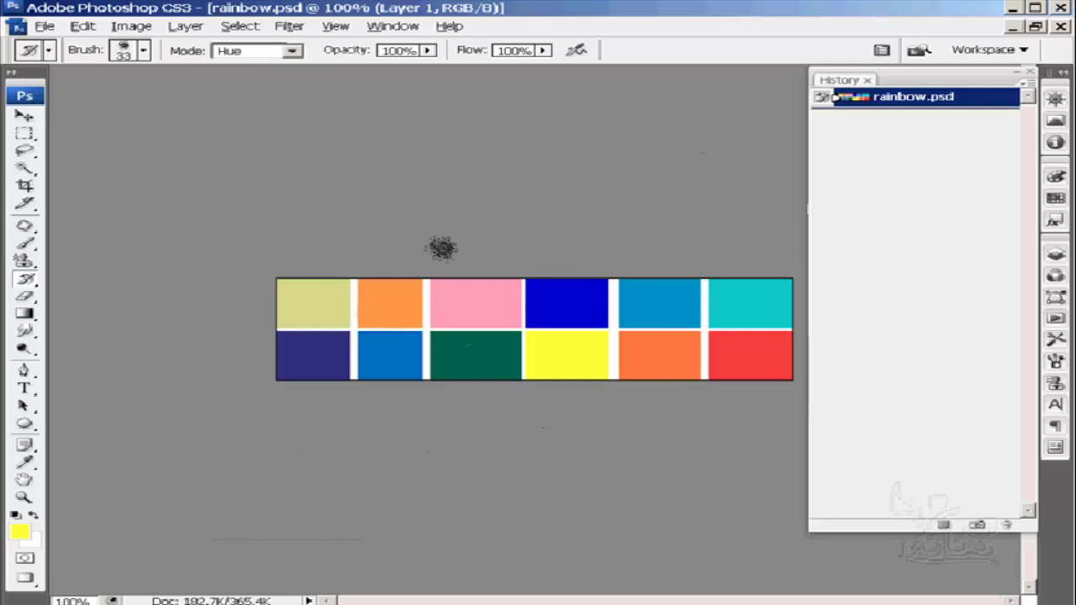
right_click(26, 279)
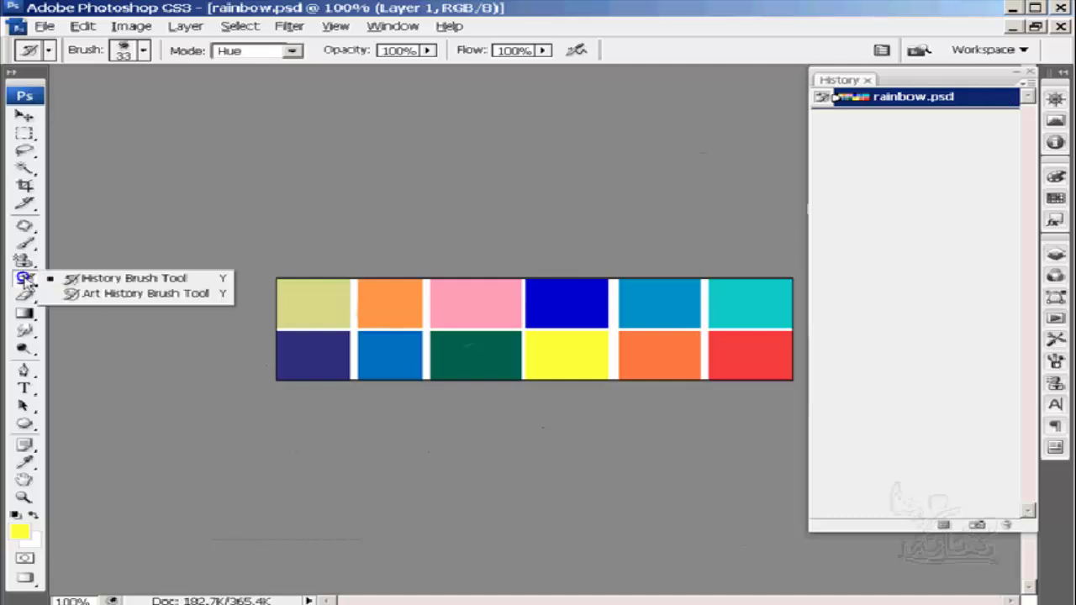
Select the Art History Brush and set it to Normal mode, Dab style, and a 30 px area
click(100, 294)
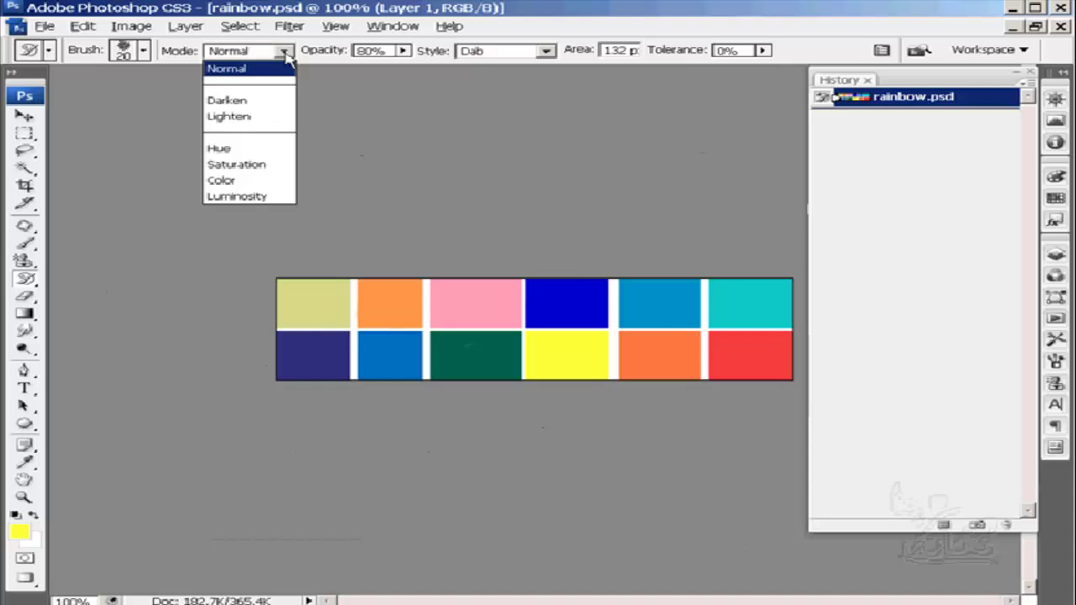
click(285, 52)
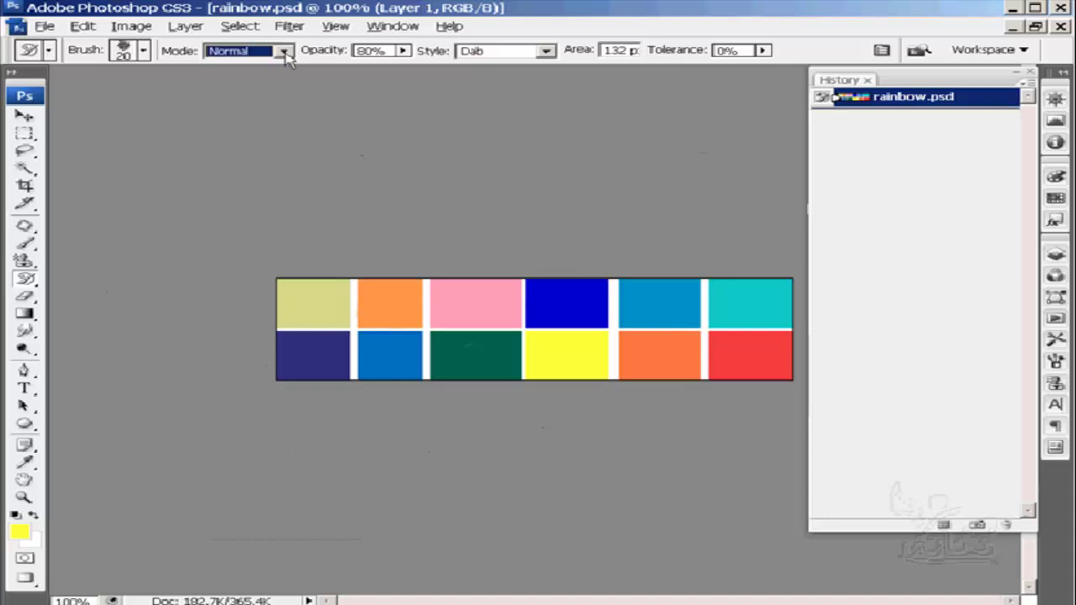
click(547, 53)
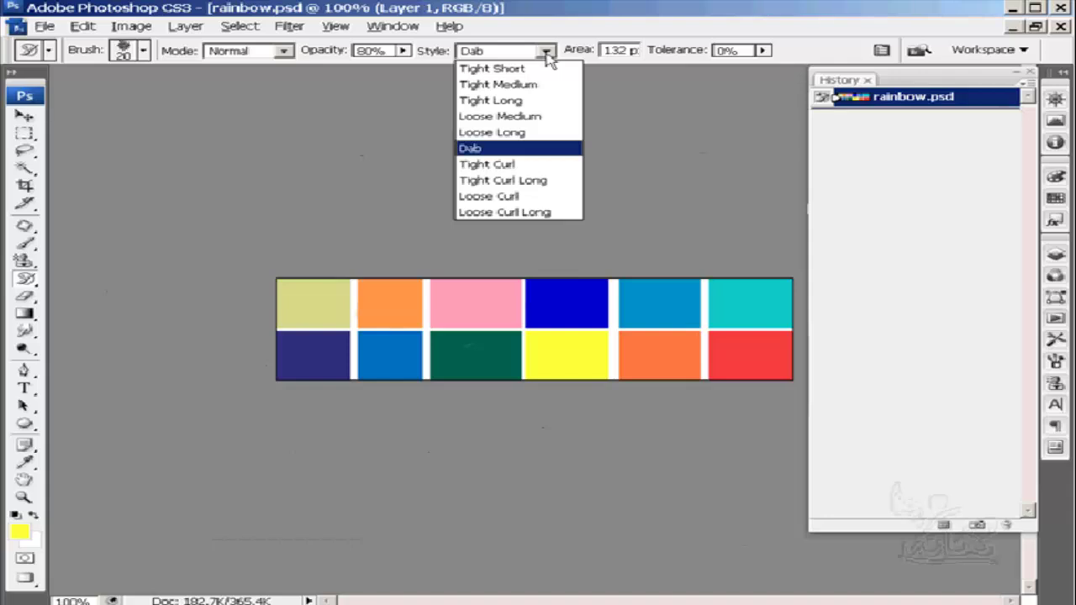
click(546, 52)
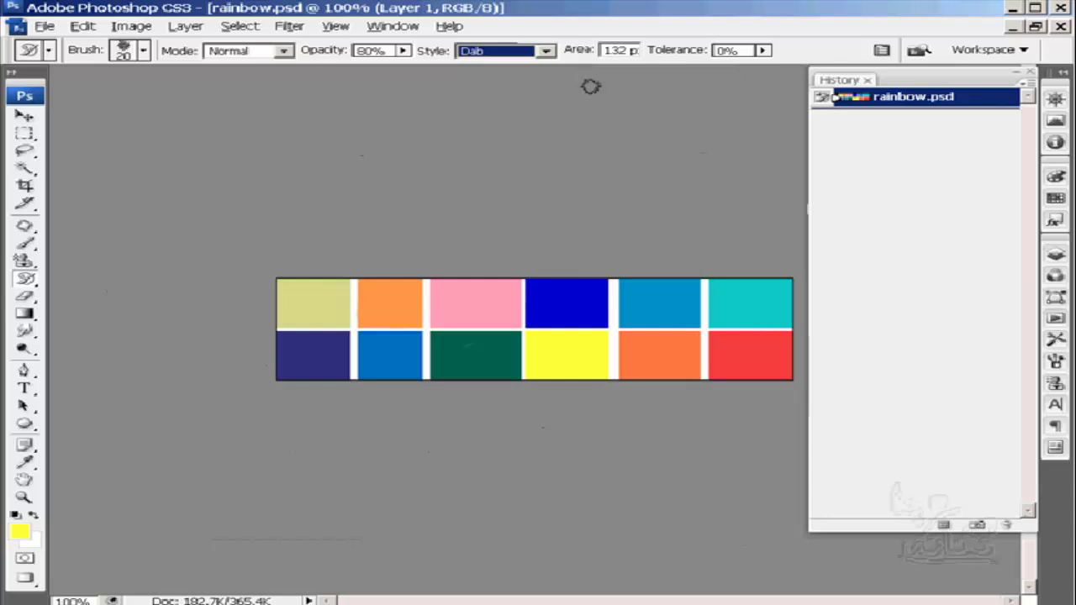
mouse_move(577, 50)
mouse_down()
mouse_move(888, 58)
mouse_move(720, 74)
mouse_move(435, 69)
mouse_move(480, 66)
mouse_move(463, 67)
mouse_up()
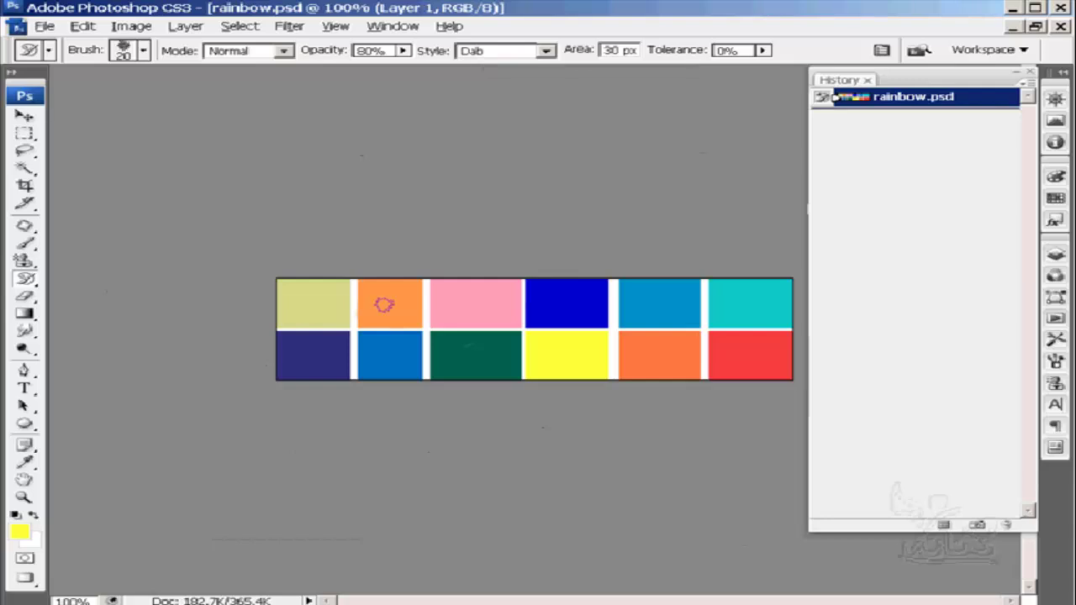
Keep the Dab style and smear the yellow-green, orange, navy, blue and green squares
click(547, 52)
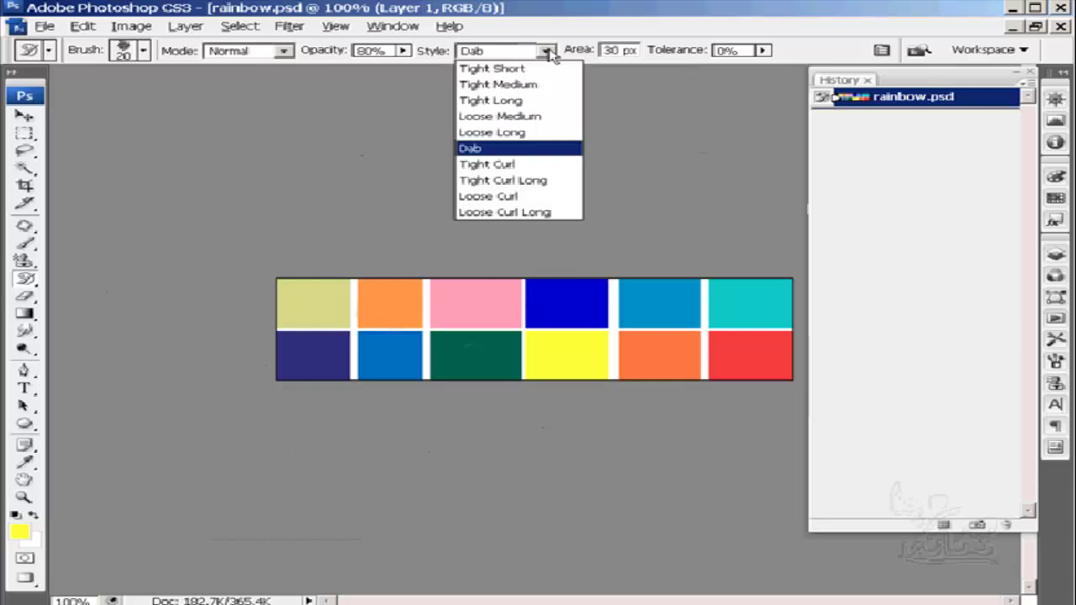
click(379, 148)
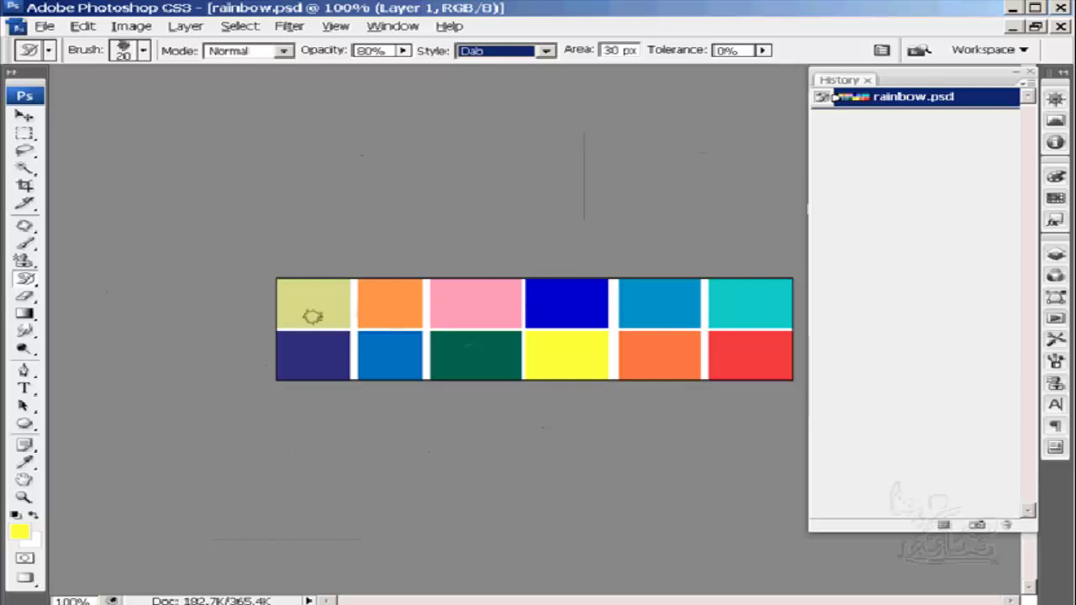
click(313, 309)
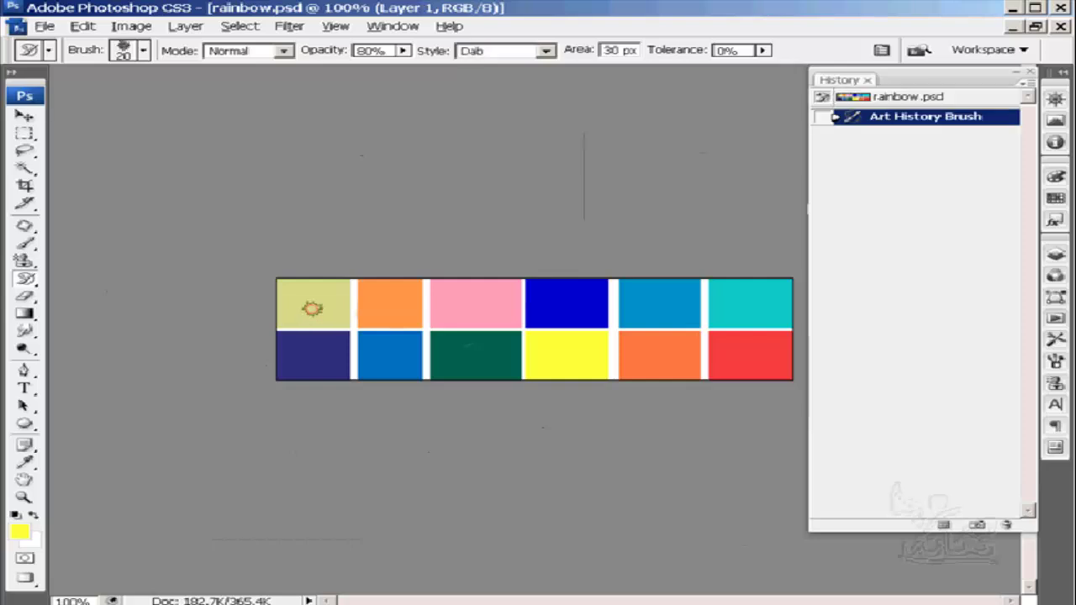
drag(312, 309, 384, 307)
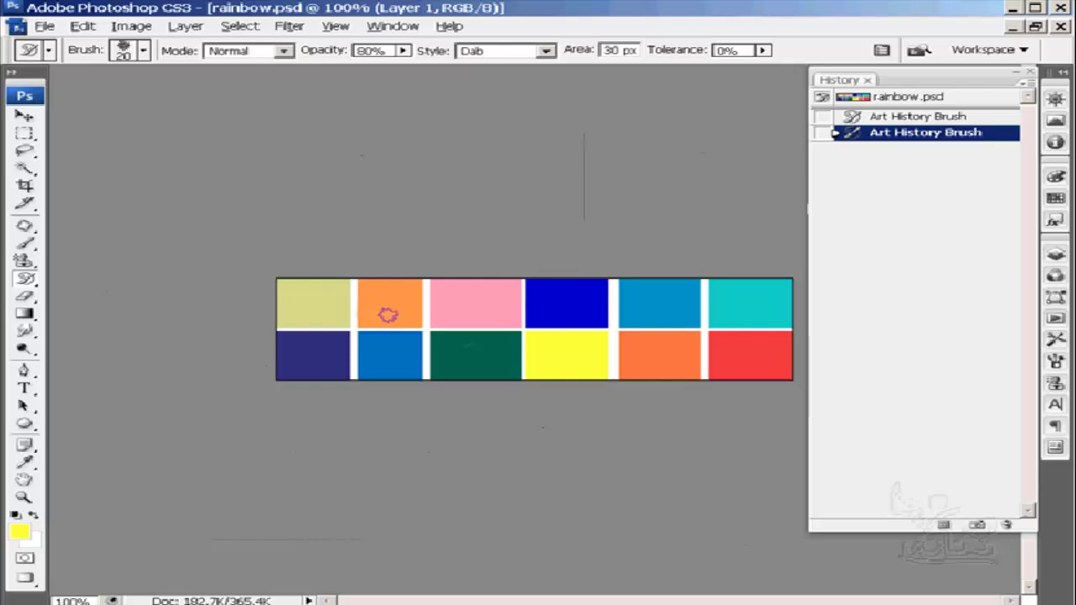
mouse_move(302, 345)
mouse_down()
mouse_move(368, 336)
mouse_move(361, 276)
mouse_move(422, 336)
mouse_move(515, 370)
mouse_move(523, 288)
mouse_move(622, 320)
mouse_move(420, 332)
mouse_move(585, 367)
mouse_move(718, 361)
mouse_move(771, 318)
mouse_move(704, 299)
mouse_move(786, 328)
mouse_up()
Smear the remaining white gaps and cyan/red area, then revert to the rainbow.psd snapshot
mouse_move(622, 344)
mouse_down()
mouse_move(618, 280)
mouse_move(617, 379)
mouse_up()
drag(714, 340, 707, 390)
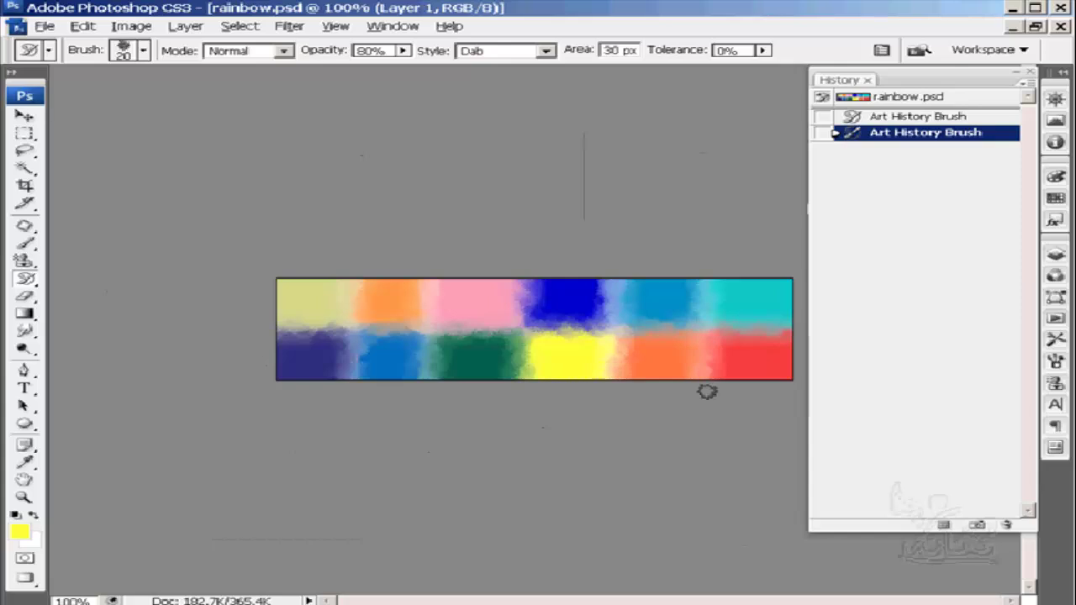
drag(782, 323, 452, 345)
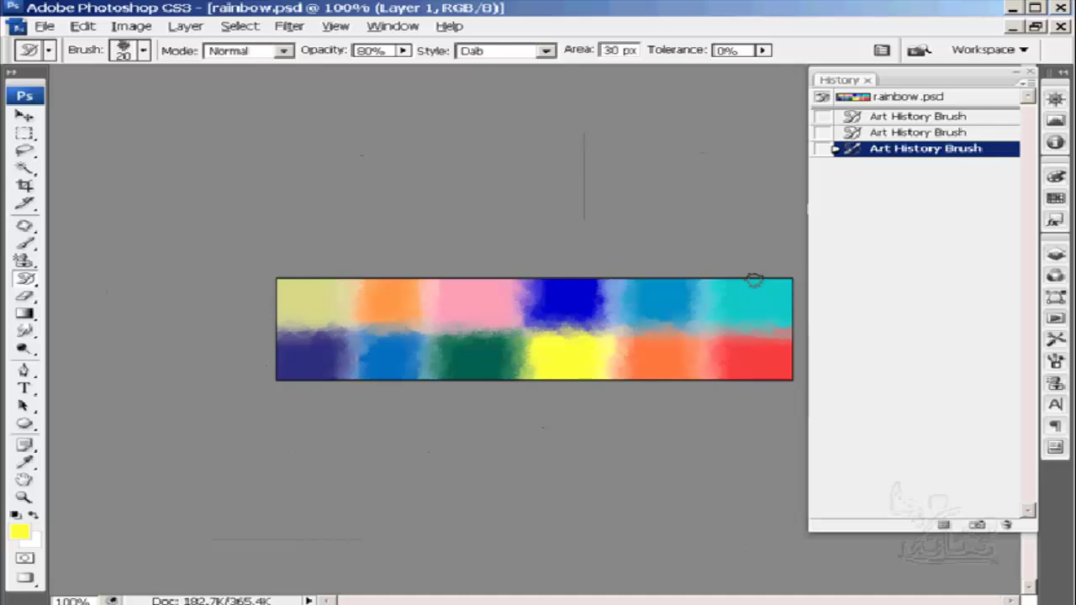
drag(757, 278, 727, 337)
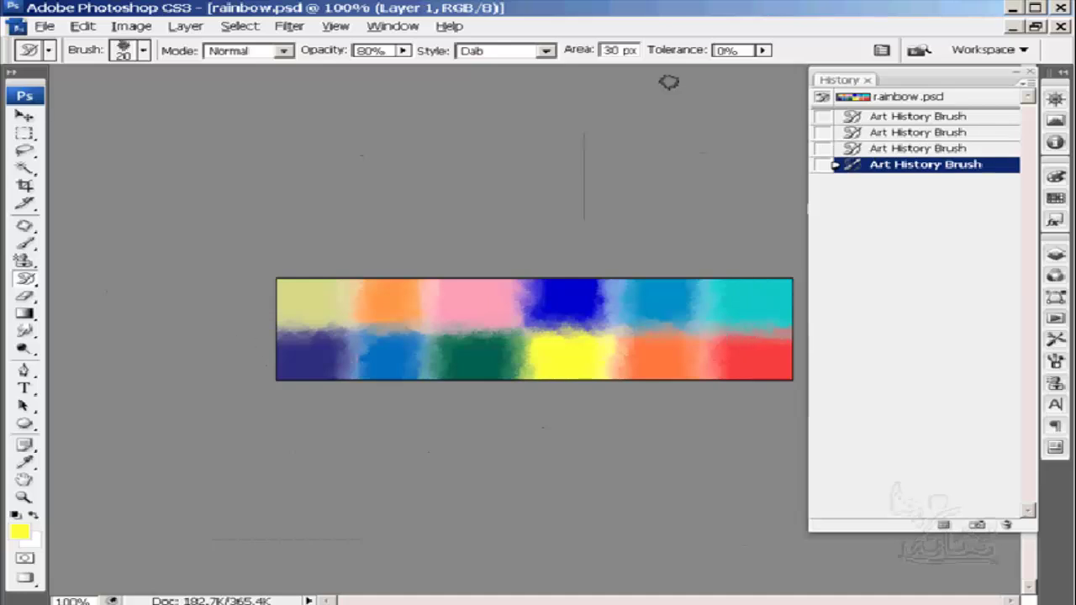
click(876, 99)
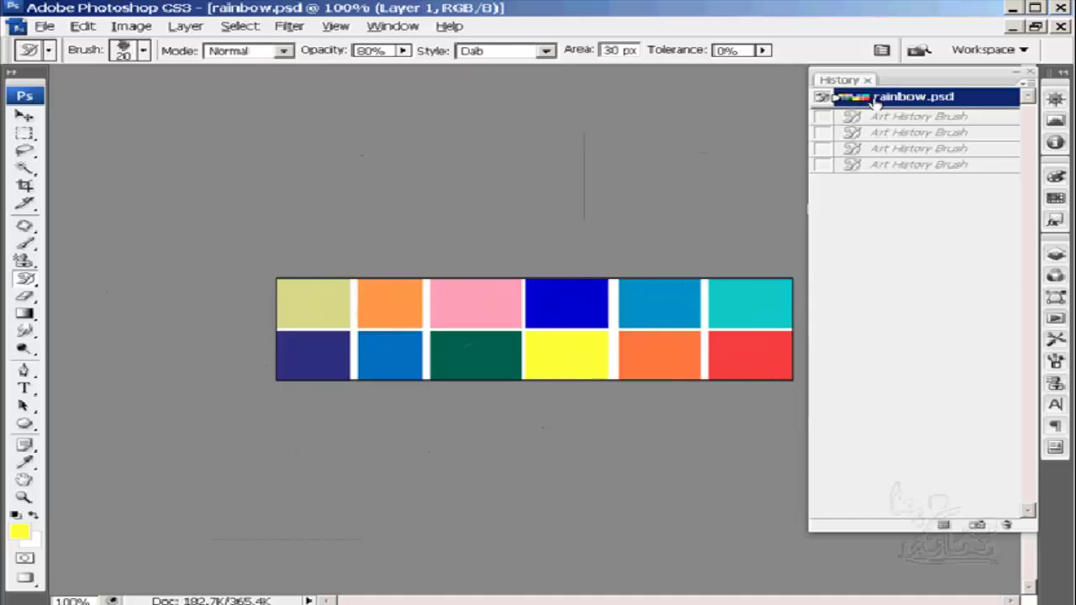
Switch the stroke style to Tight Short and smear strokes across all the colour squares
click(546, 51)
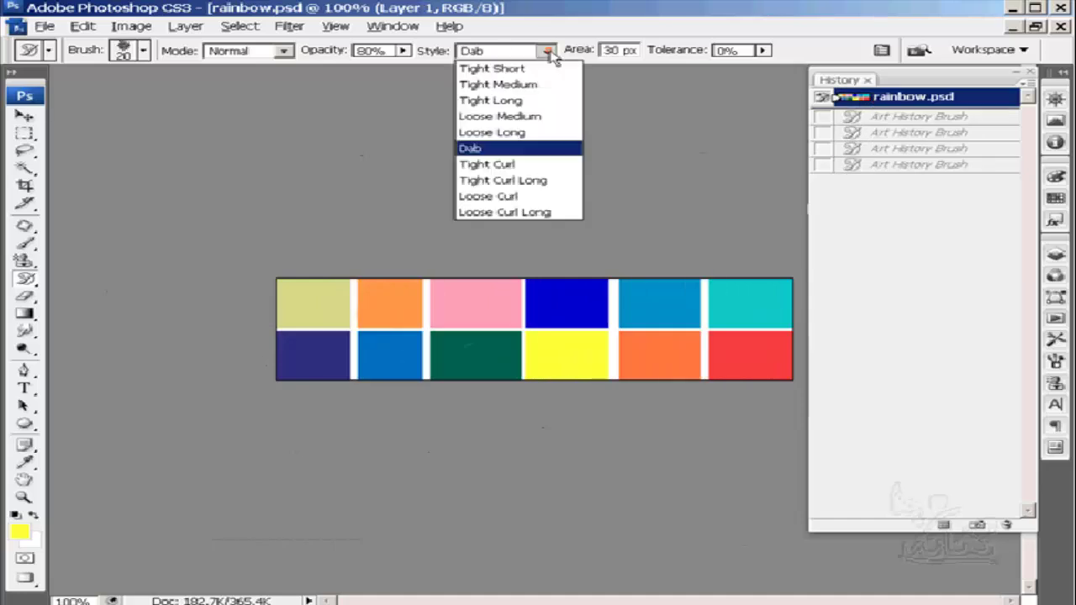
click(517, 74)
mouse_move(324, 323)
mouse_down()
mouse_move(281, 336)
mouse_move(360, 294)
mouse_move(361, 381)
mouse_move(440, 319)
mouse_move(522, 316)
mouse_move(521, 345)
mouse_move(606, 295)
mouse_move(622, 361)
mouse_up()
mouse_move(605, 323)
mouse_down()
mouse_move(734, 330)
mouse_move(677, 332)
mouse_up()
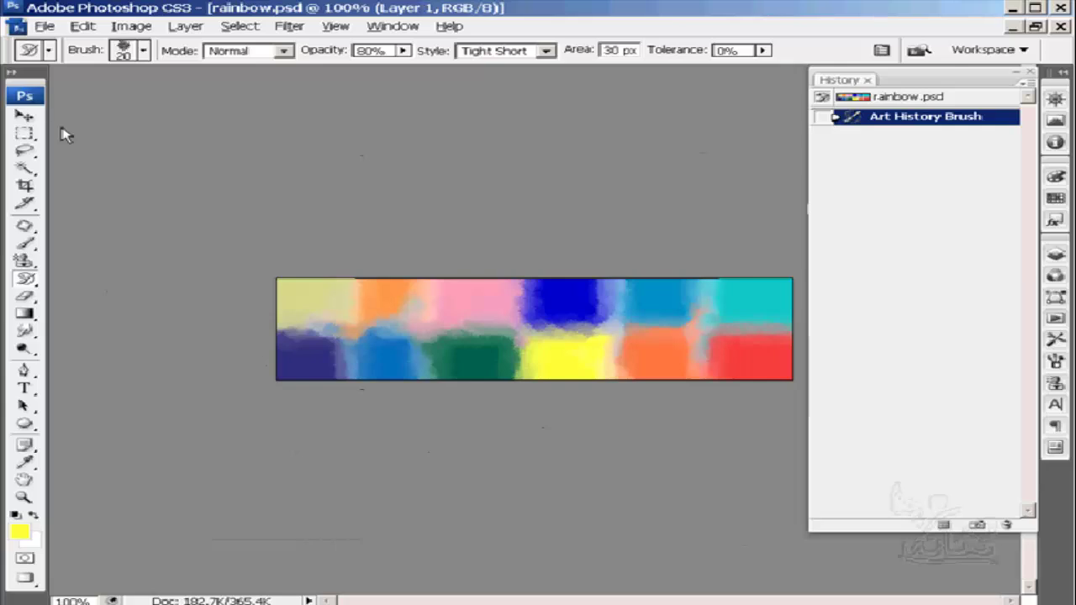
click(48, 52)
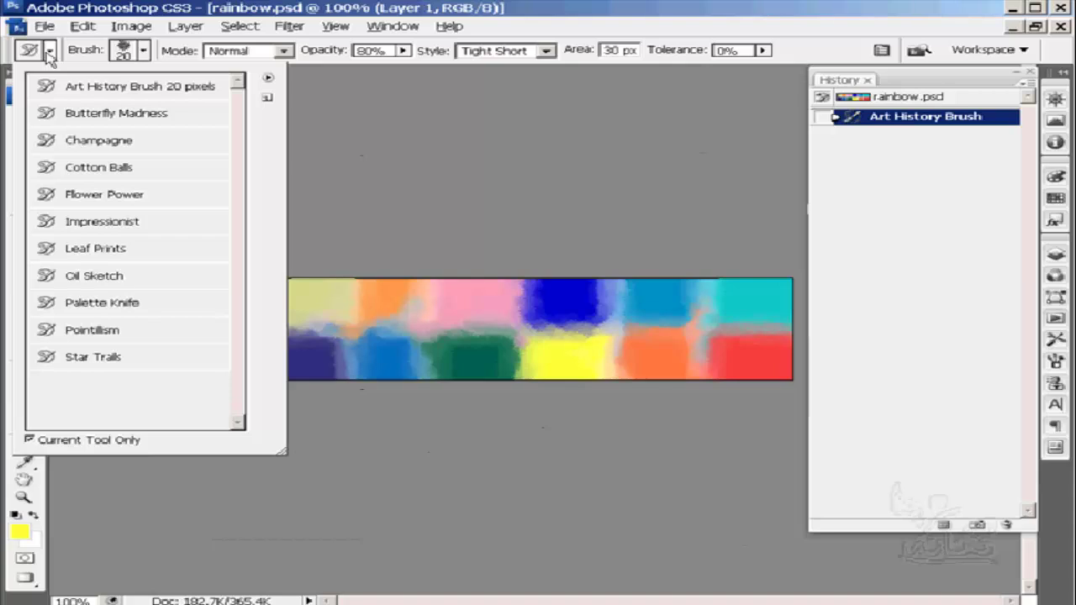
click(48, 52)
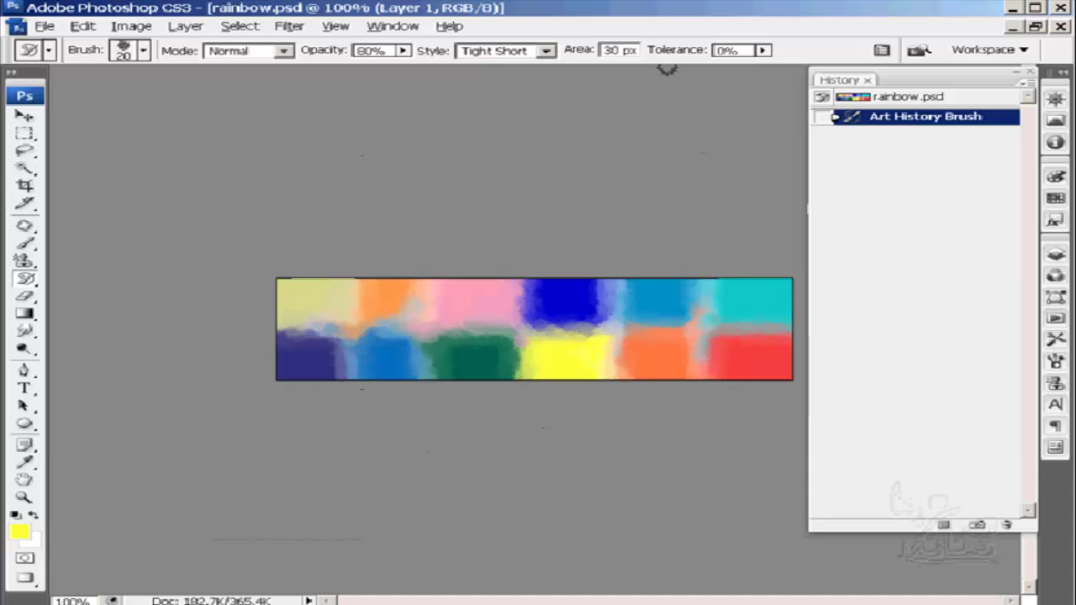
click(144, 50)
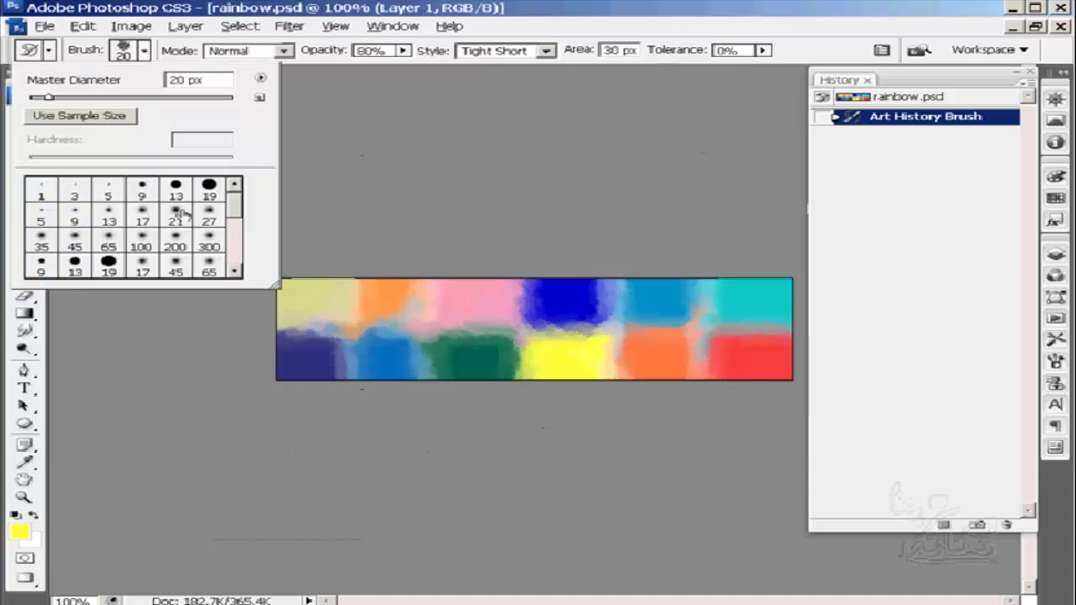
scroll(239, 212, down, 1)
scroll(239, 212, up, 1)
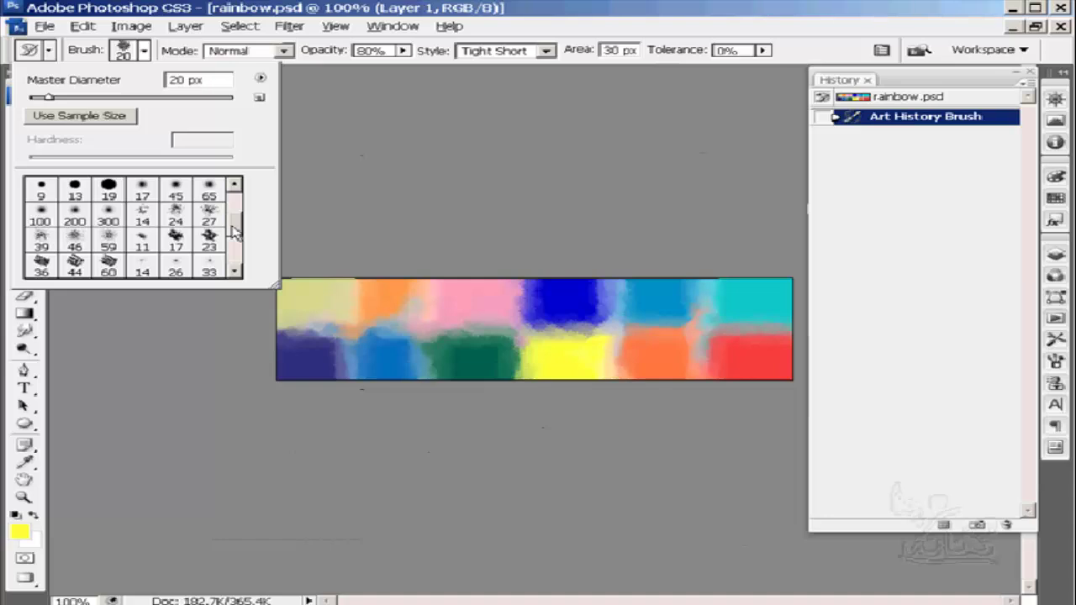
click(145, 52)
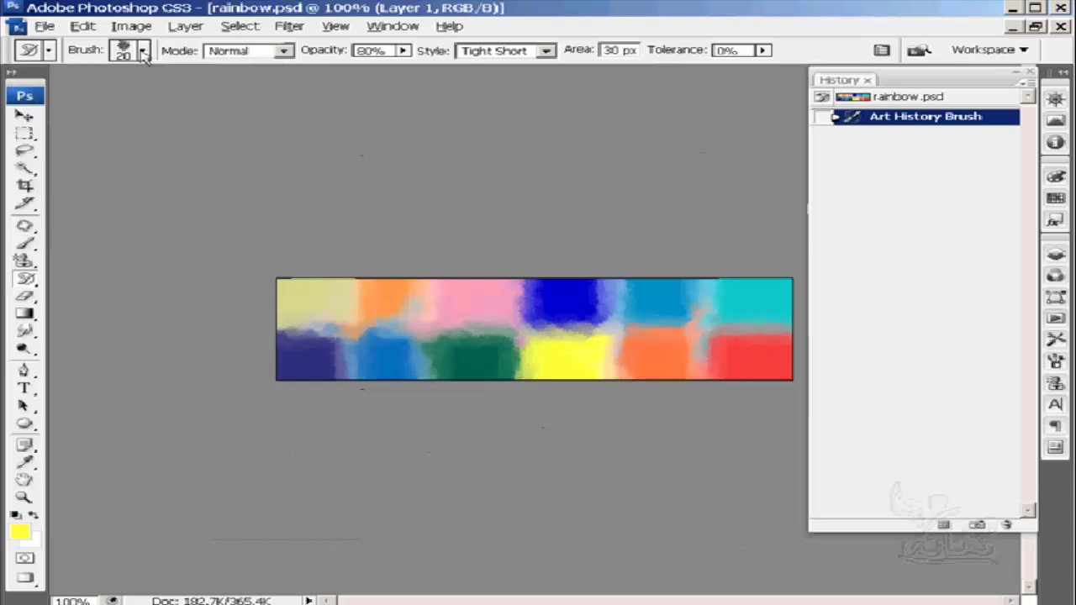